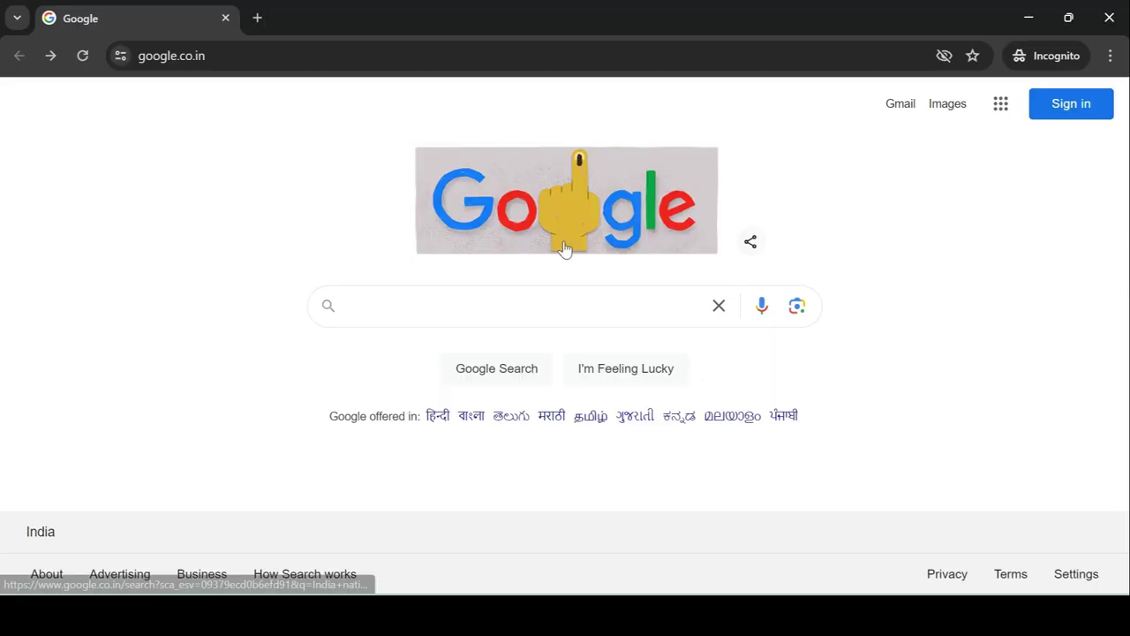
# - Search Google for 'create gmail account' and open the Google accounts Sign in result
pyautogui.click(475, 310)
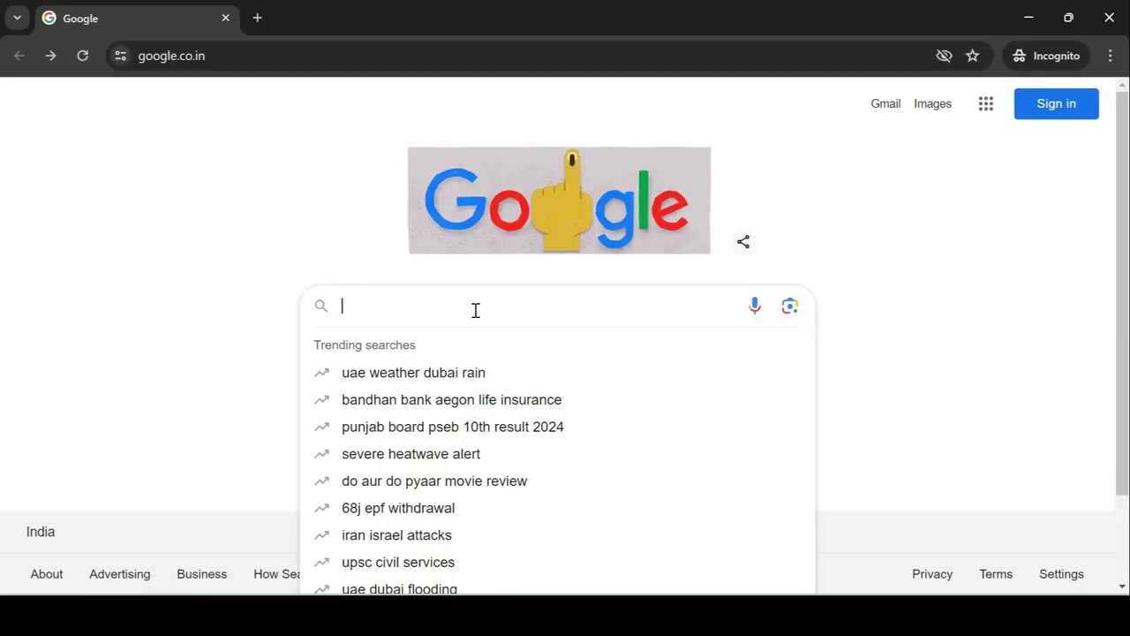
pyautogui.write('Cre')
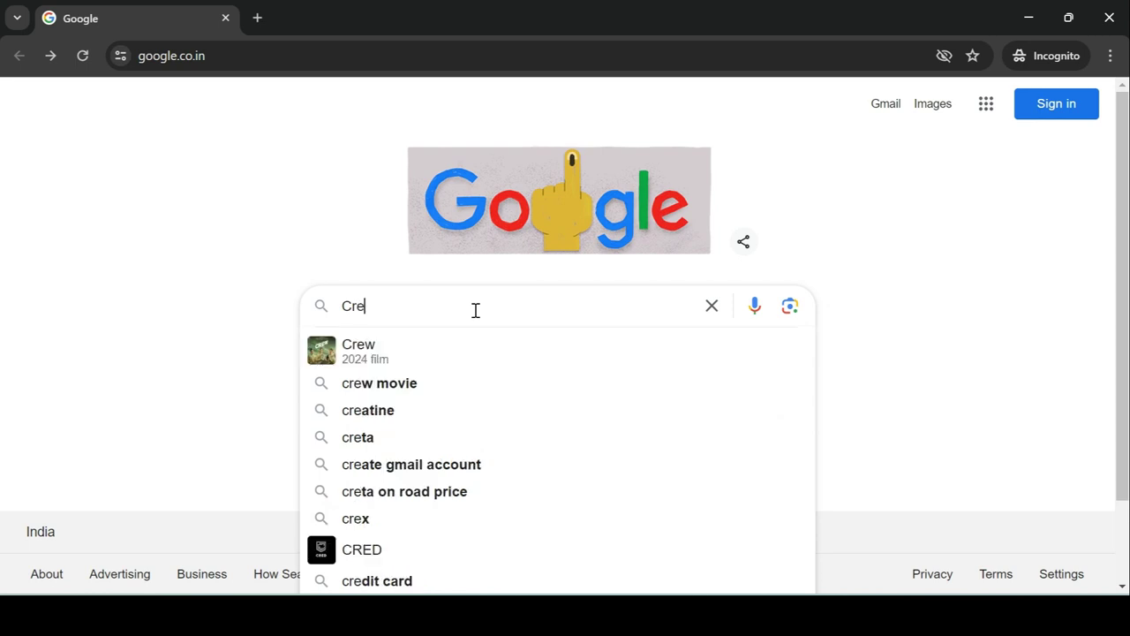
pyautogui.write('ate')
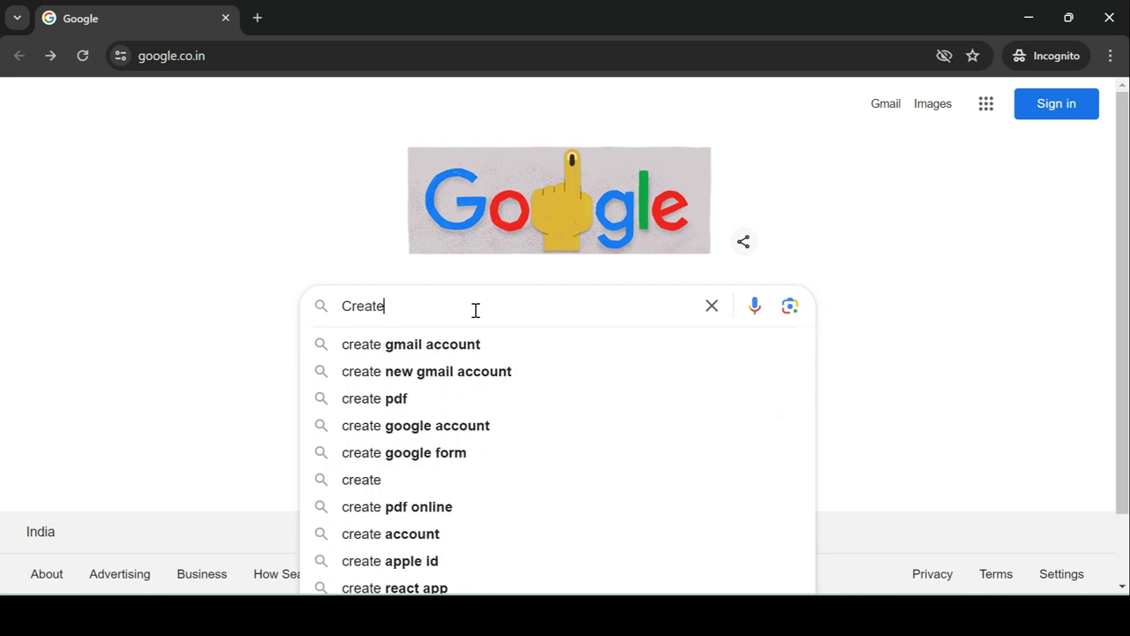
pyautogui.press('Down')
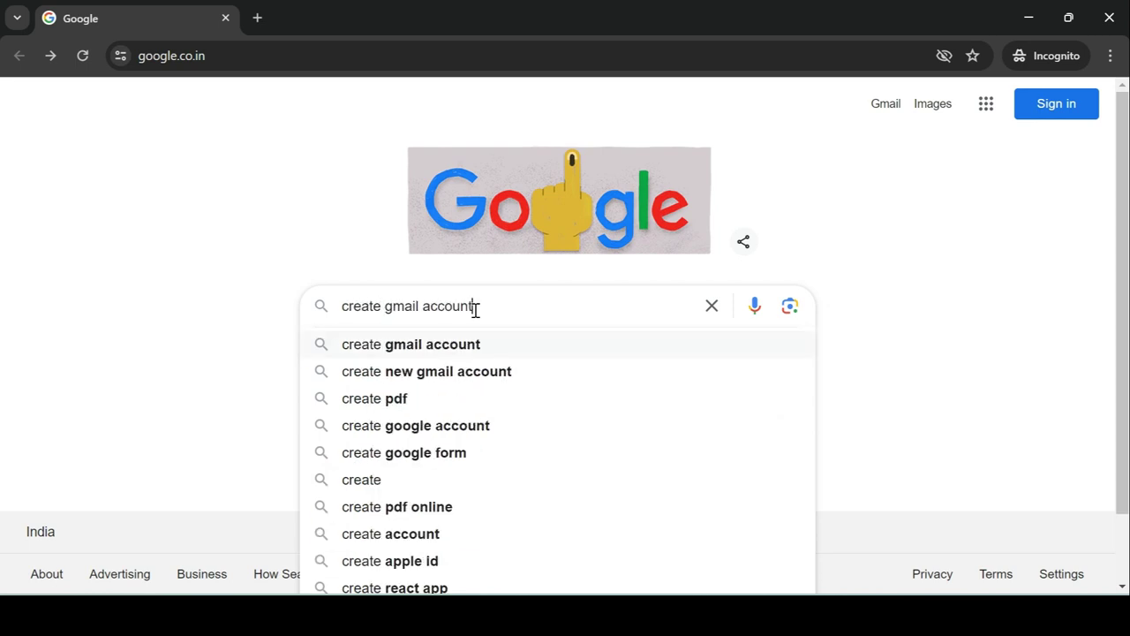
pyautogui.press('Return')
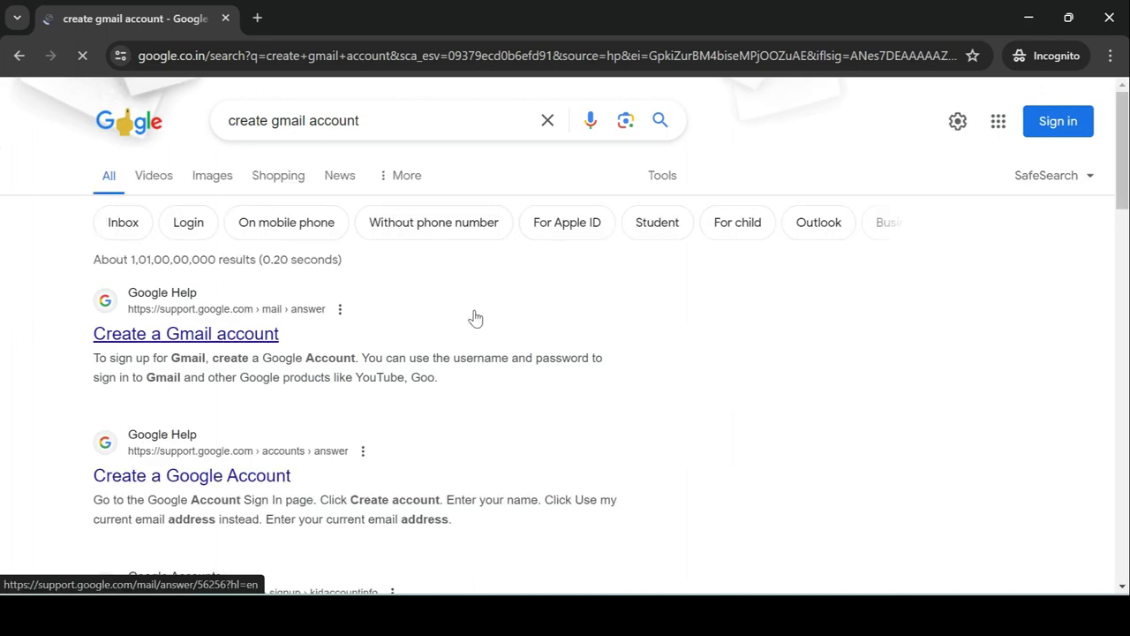
pyautogui.scroll(-4, 474, 311)
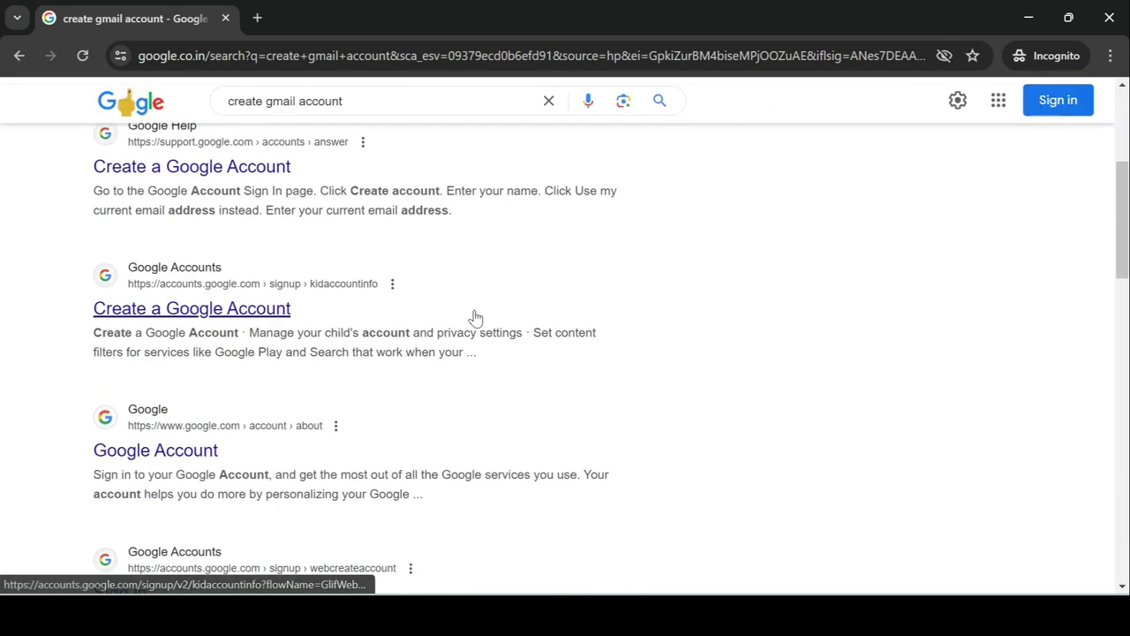
pyautogui.scroll(-3, 474, 313)
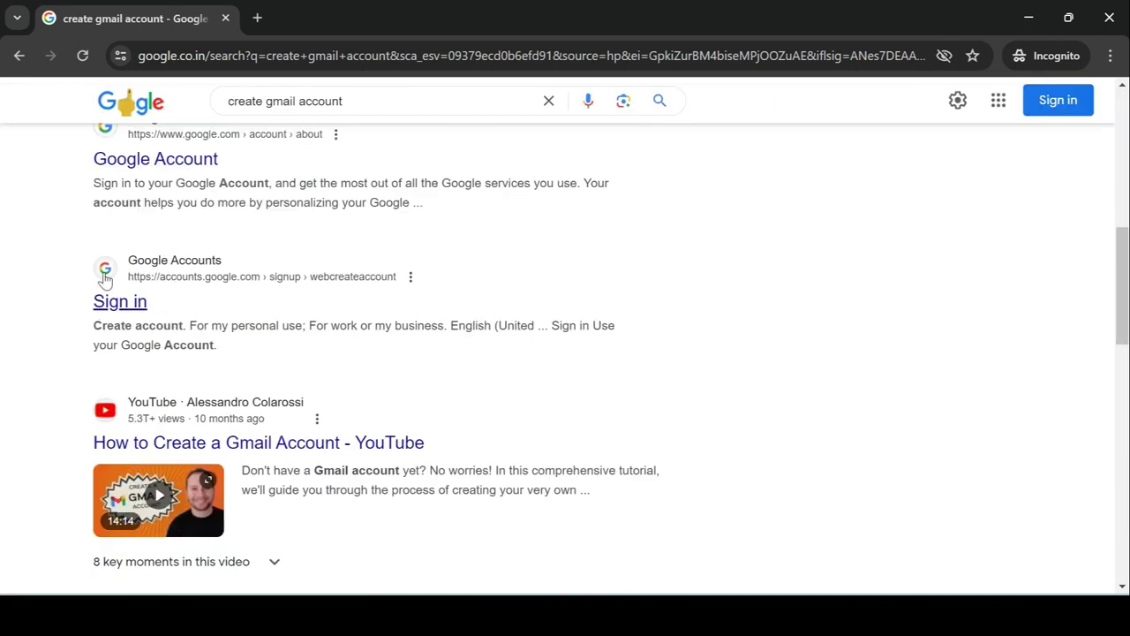
pyautogui.click(123, 302)
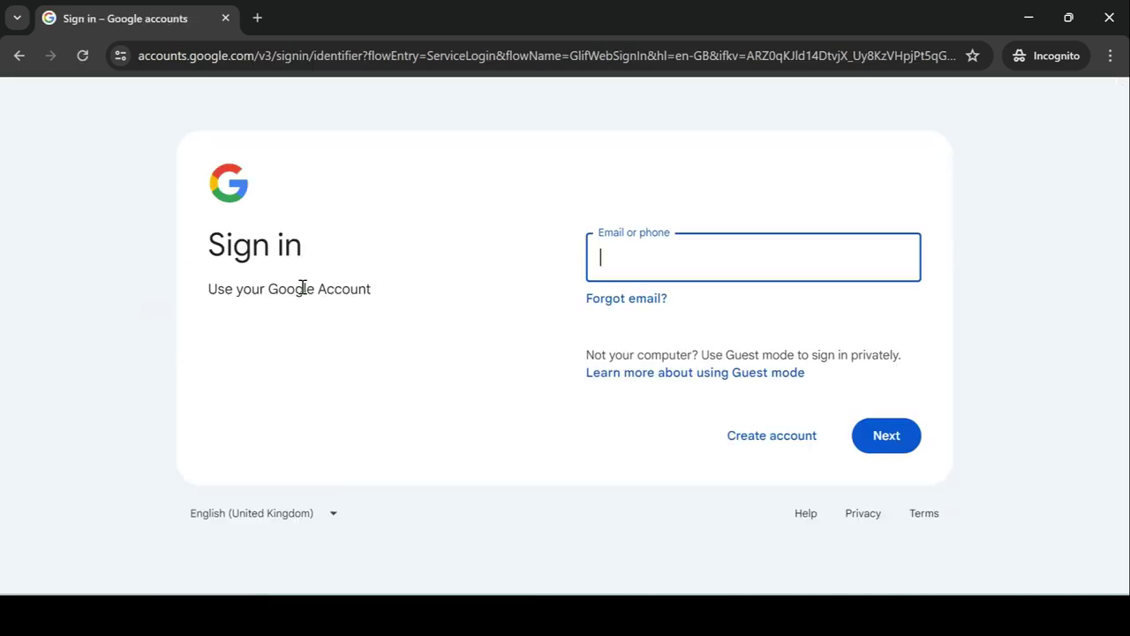
# - From the Google sign-in page, choose Create account for personal use
pyautogui.click(18, 55)
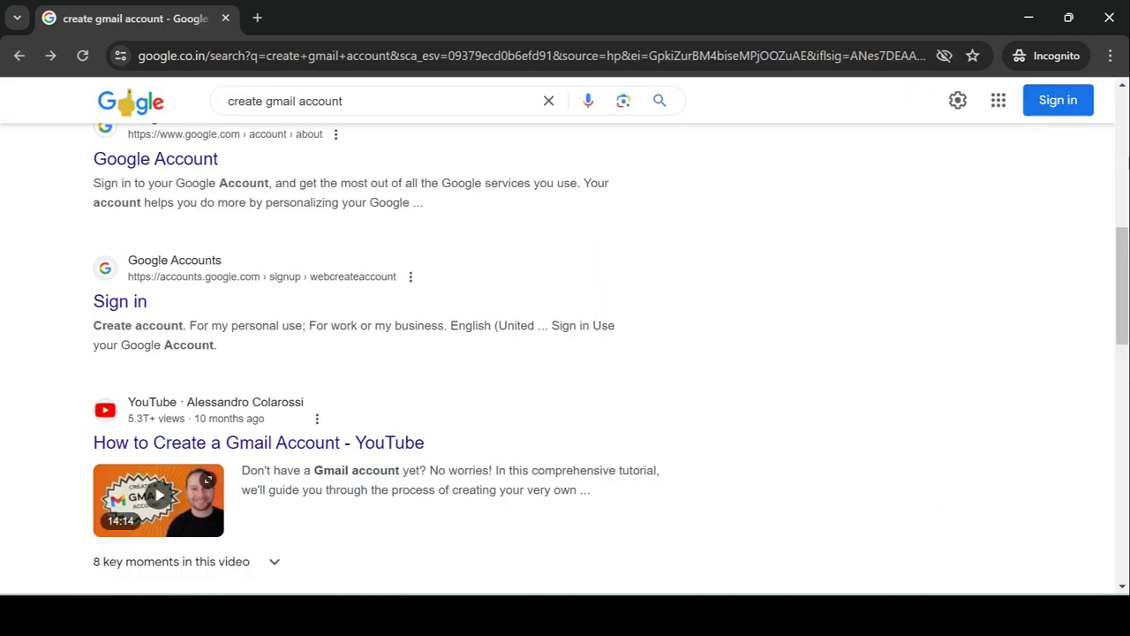
pyautogui.click(1055, 102)
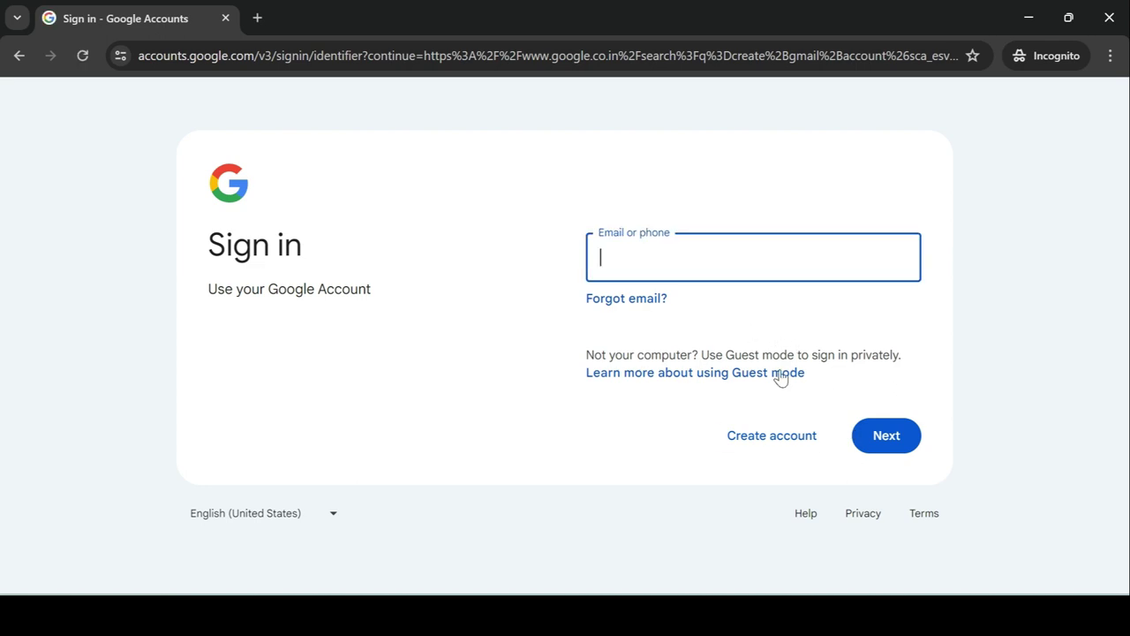
pyautogui.click(779, 447)
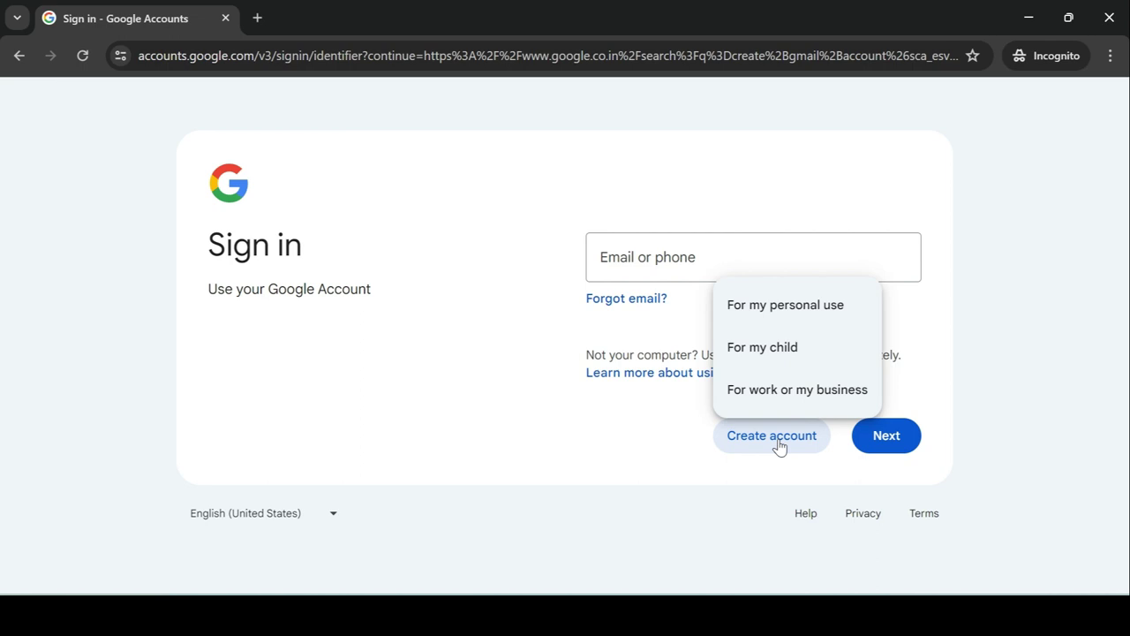
pyautogui.click(802, 315)
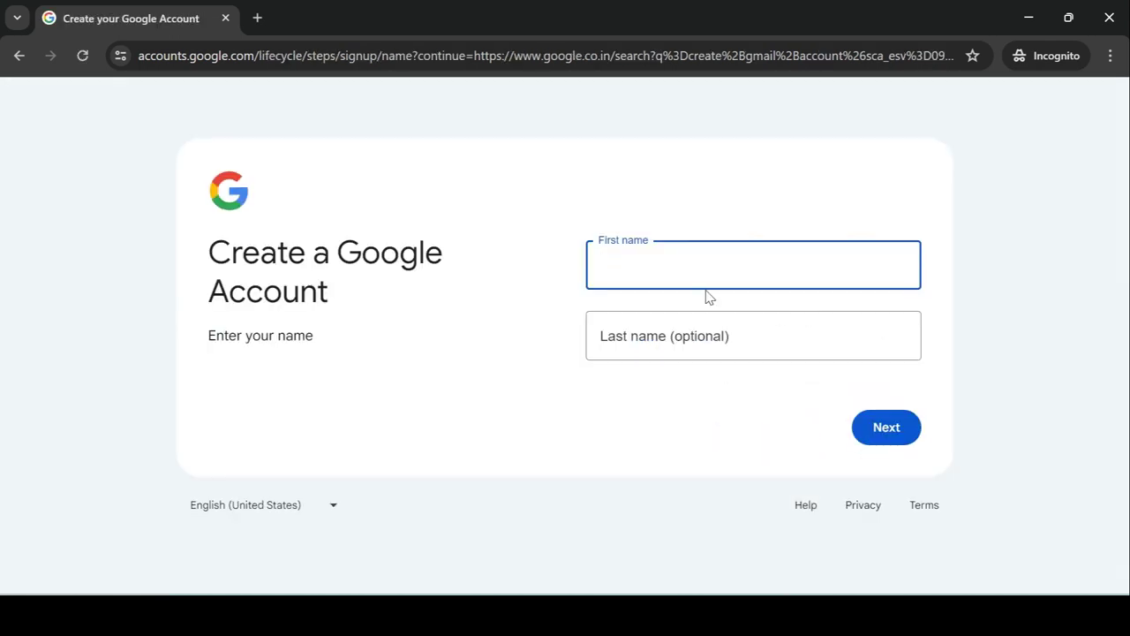
# - Enter the account holder's first and last name and continue to the birthday step
pyautogui.click(614, 340)
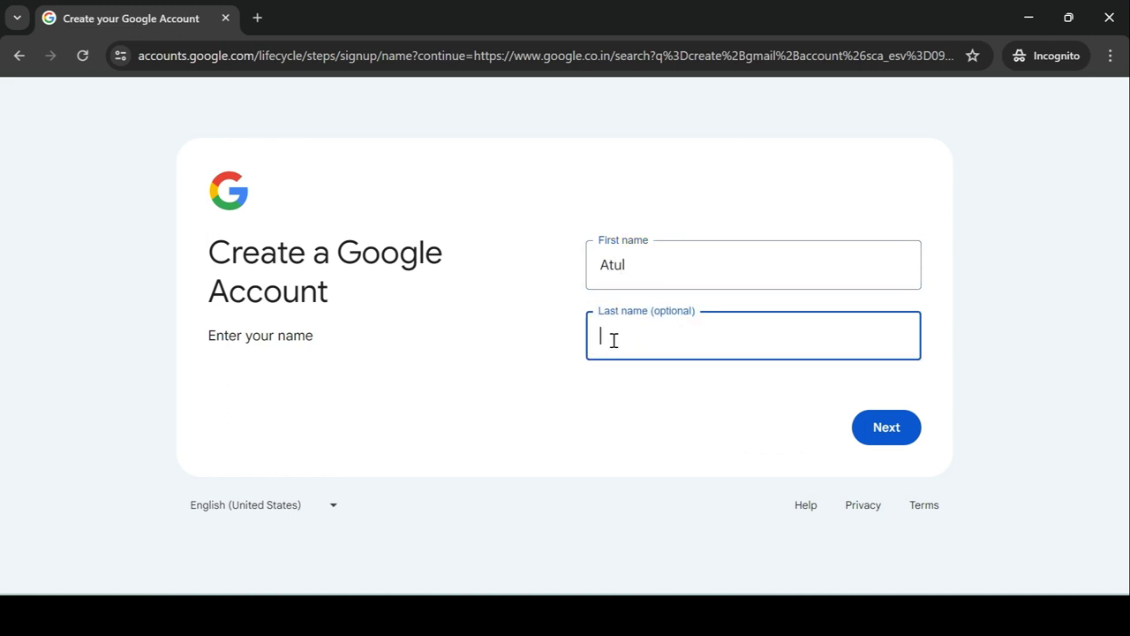
pyautogui.click(887, 439)
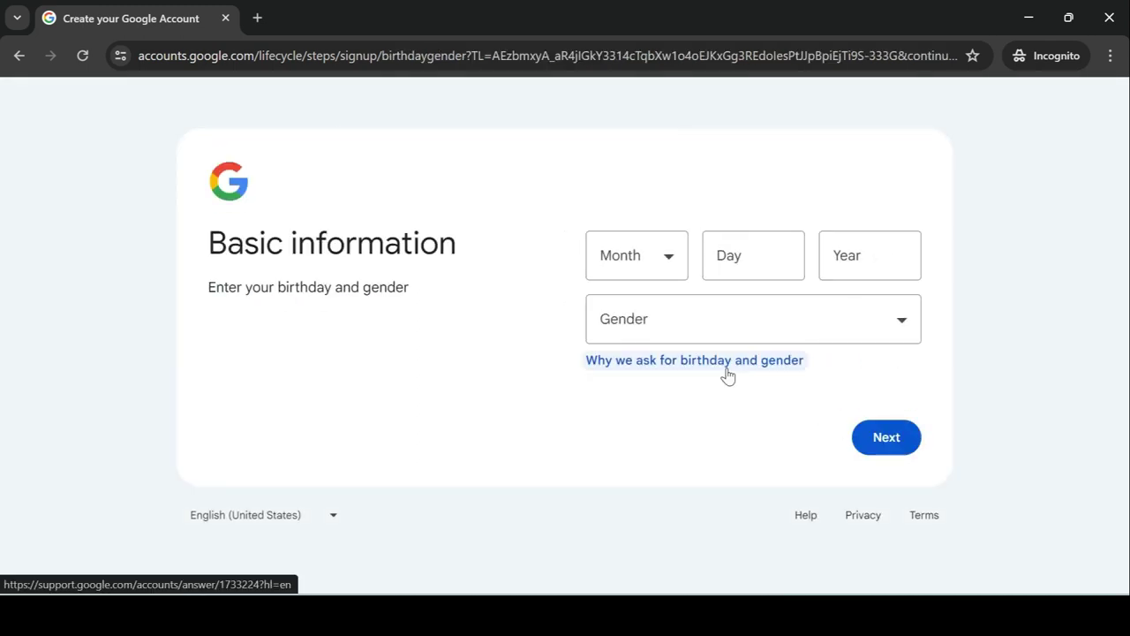
# - Set the birth month to February and the gender to Male, then continue
pyautogui.click(670, 264)
pyautogui.click(634, 305)
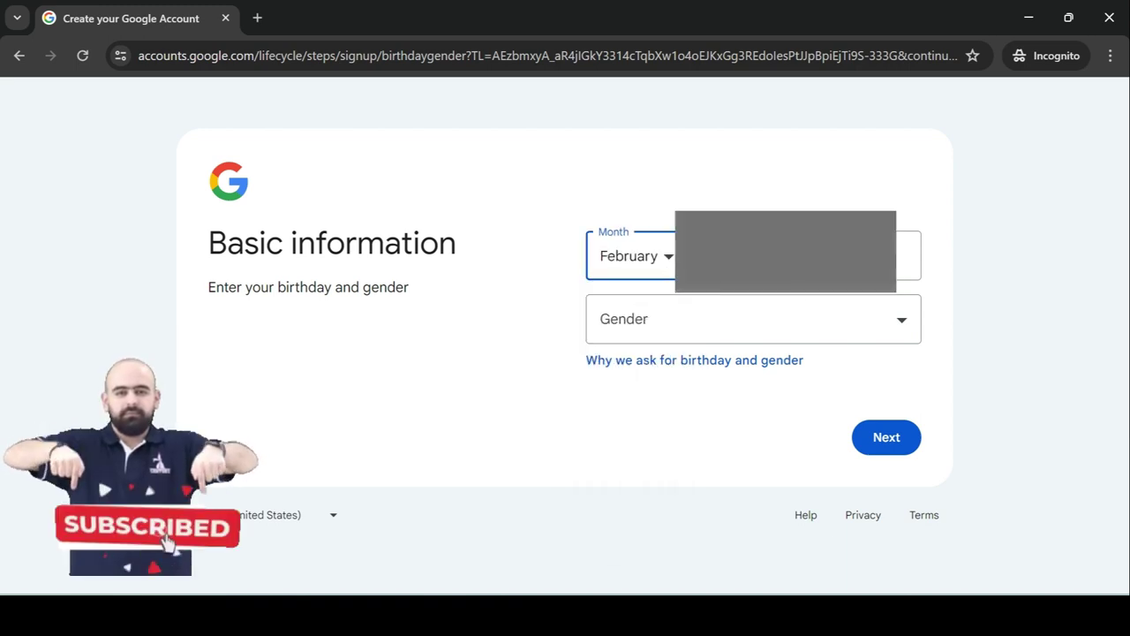
pyautogui.press('Tab')
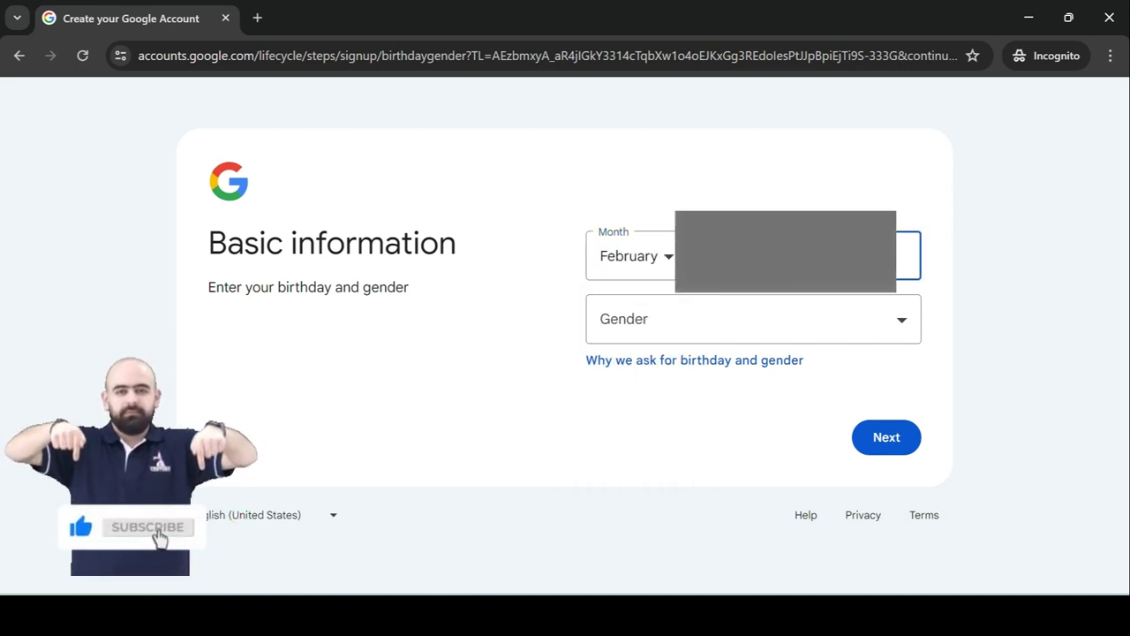
pyautogui.click(902, 322)
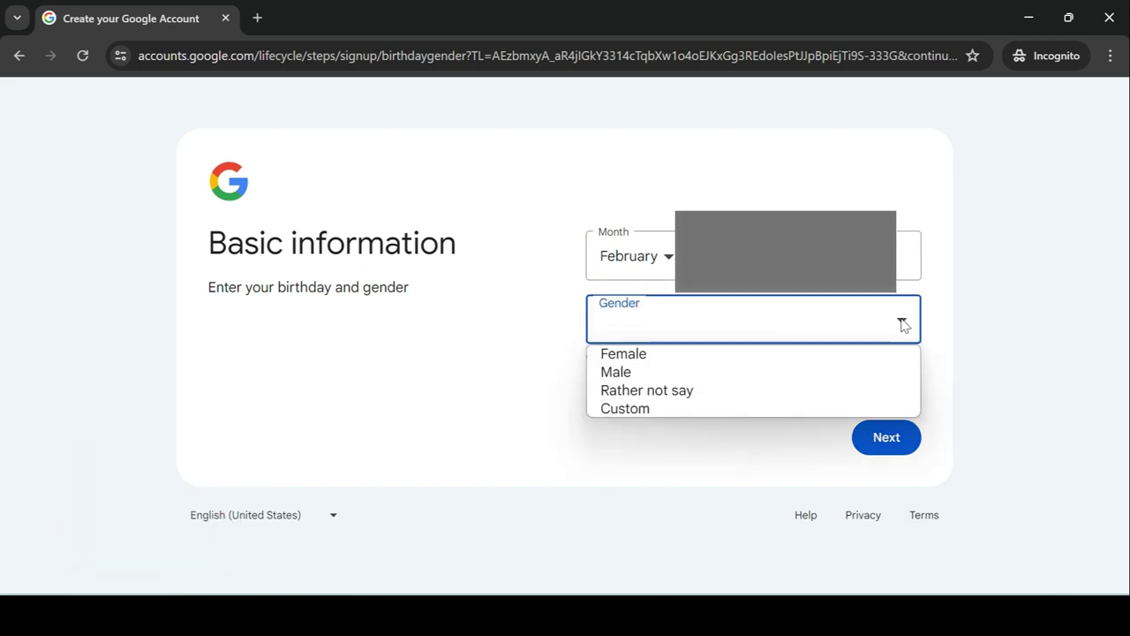
pyautogui.click(649, 373)
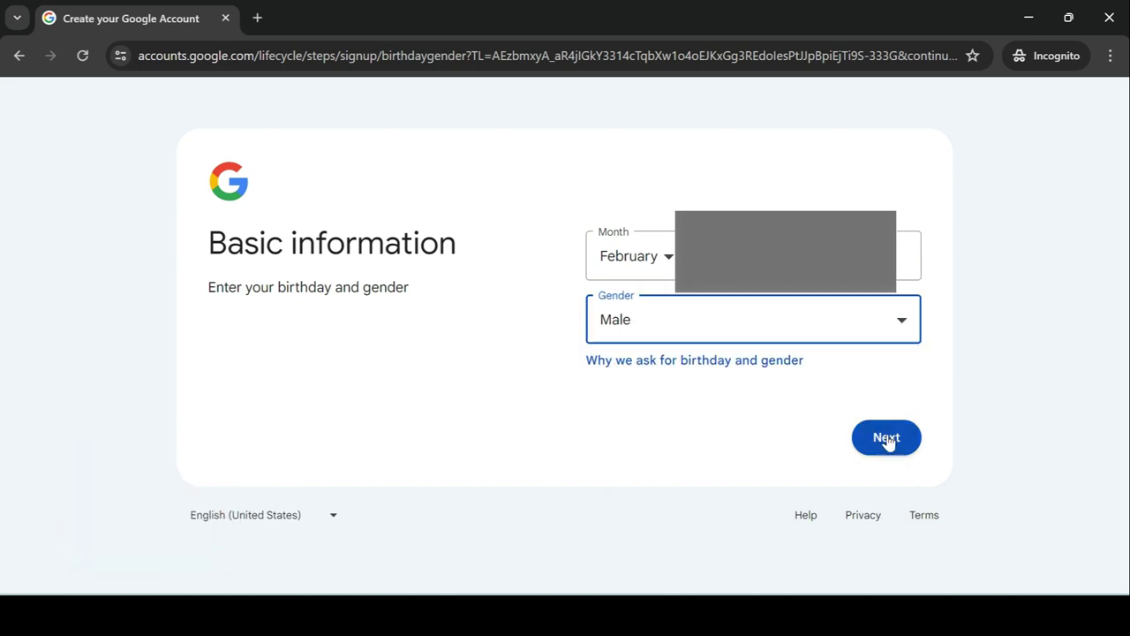
pyautogui.click(886, 438)
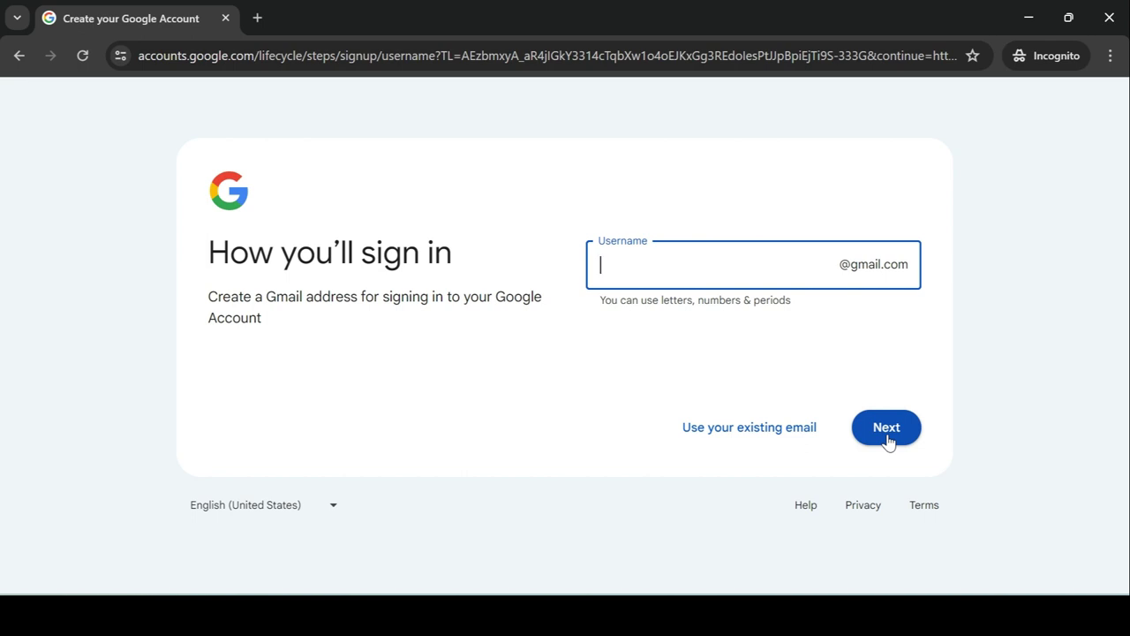
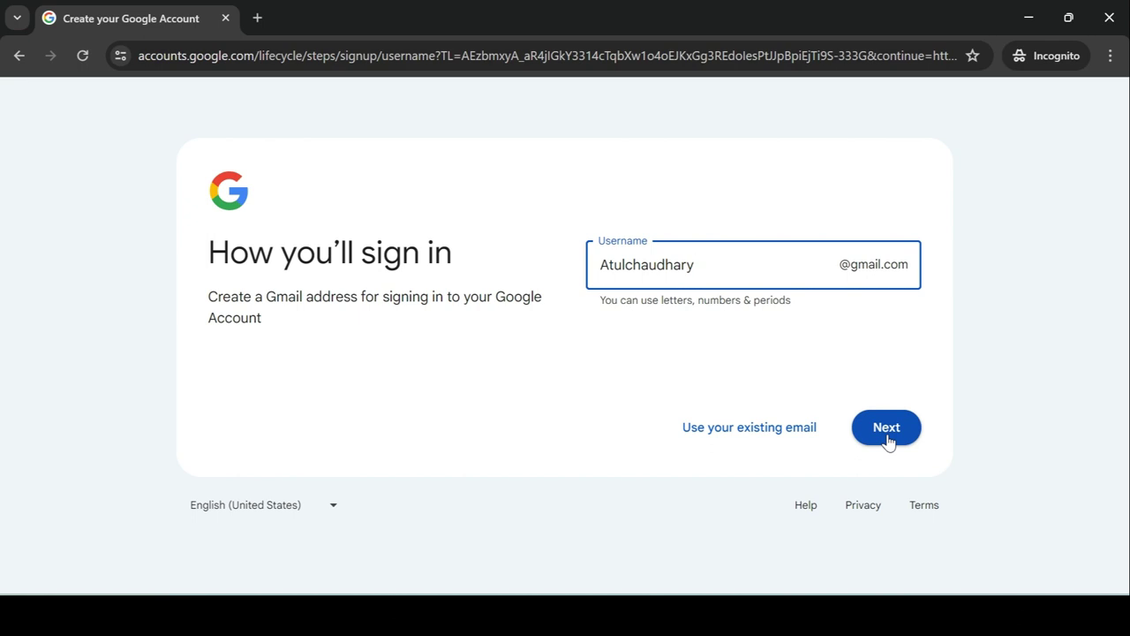
# - Try a name-based username, then resubmit it with added trailing digits when taken
pyautogui.click(888, 441)
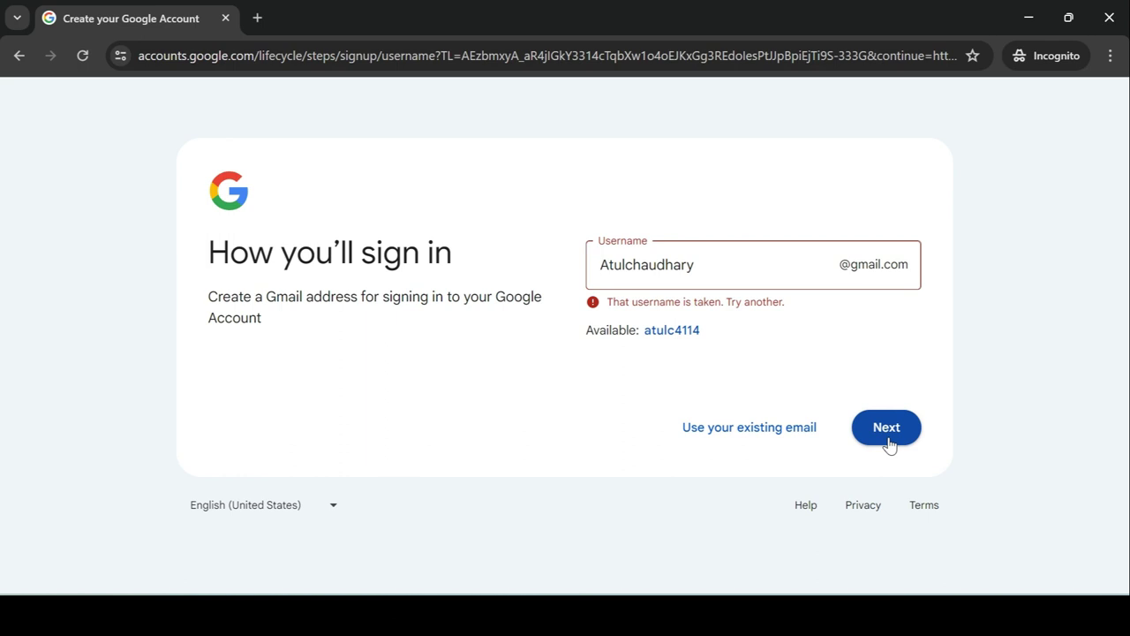
pyautogui.click(741, 265)
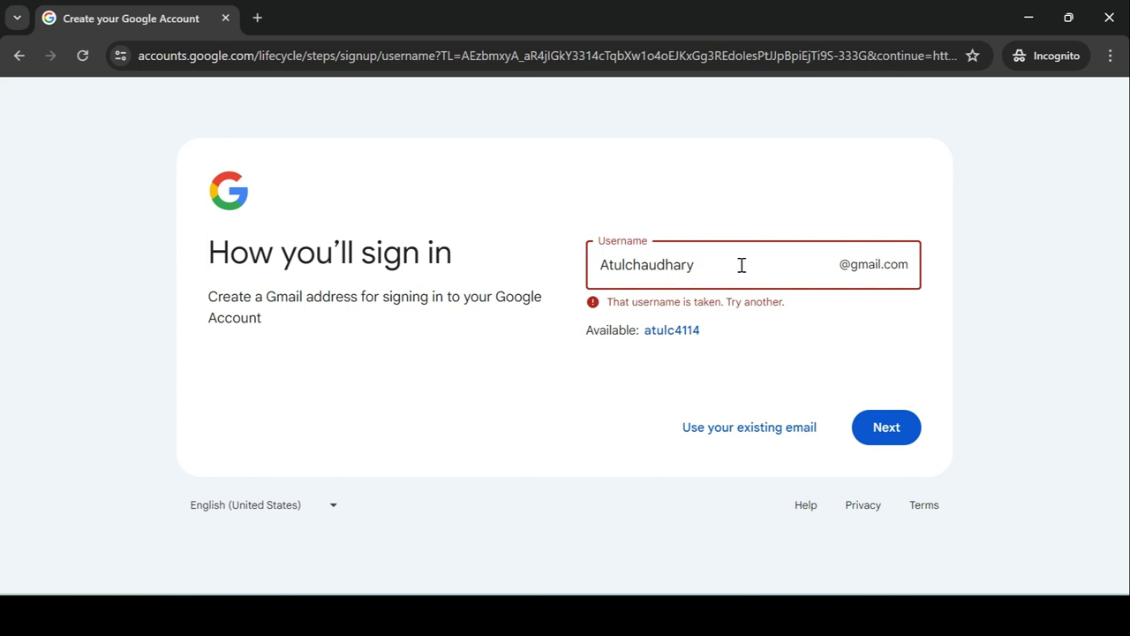
pyautogui.write('123')
pyautogui.press('BackSpace')
pyautogui.press('BackSpace')
pyautogui.write('9876')
pyautogui.click(874, 415)
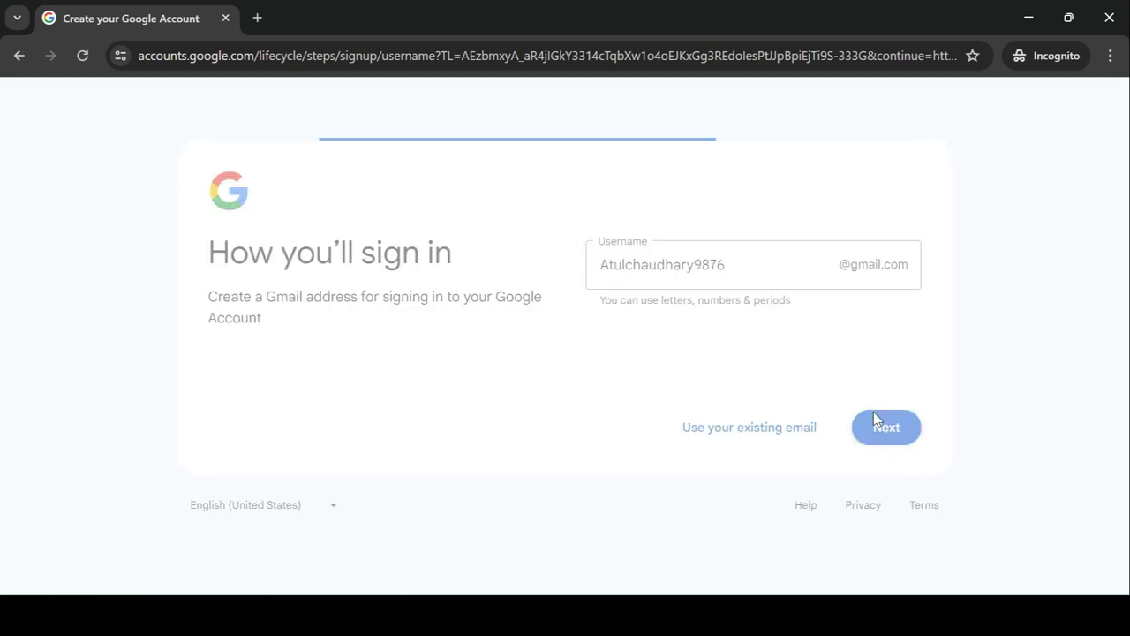
# - Keep changing the username's trailing digits until one is accepted
pyautogui.click(747, 260)
pyautogui.press('BackSpace')
pyautogui.press('BackSpace')
pyautogui.press('BackSpace')
pyautogui.press('BackSpace')
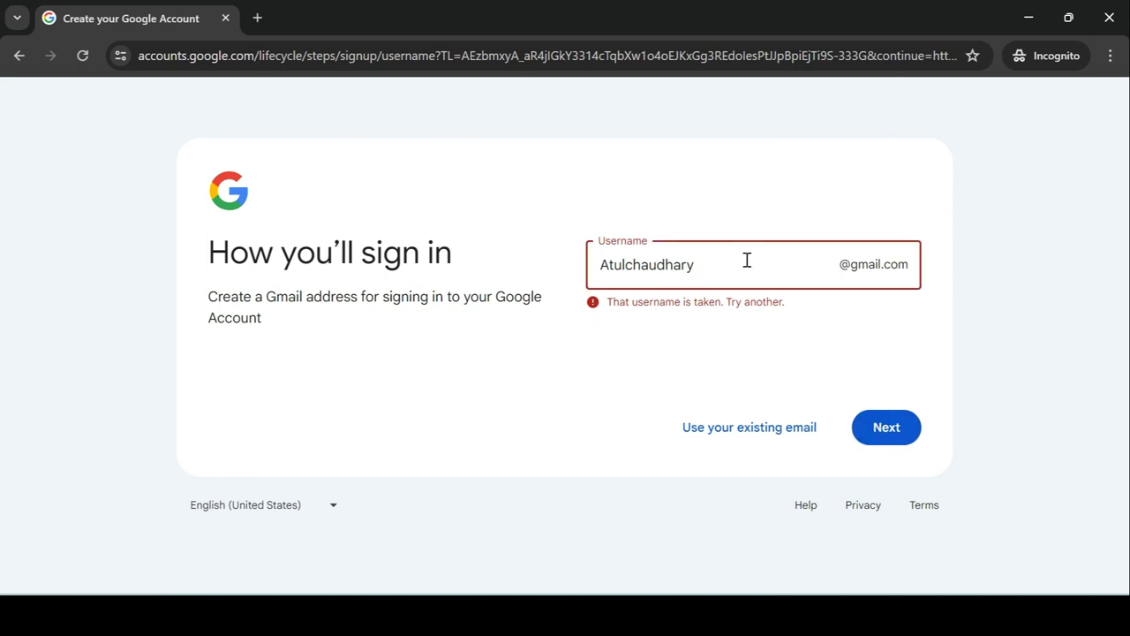
pyautogui.write('9898')
pyautogui.press('Return')
pyautogui.press('BackSpace')
pyautogui.press('BackSpace')
pyautogui.press('BackSpace')
pyautogui.press('BackSpace')
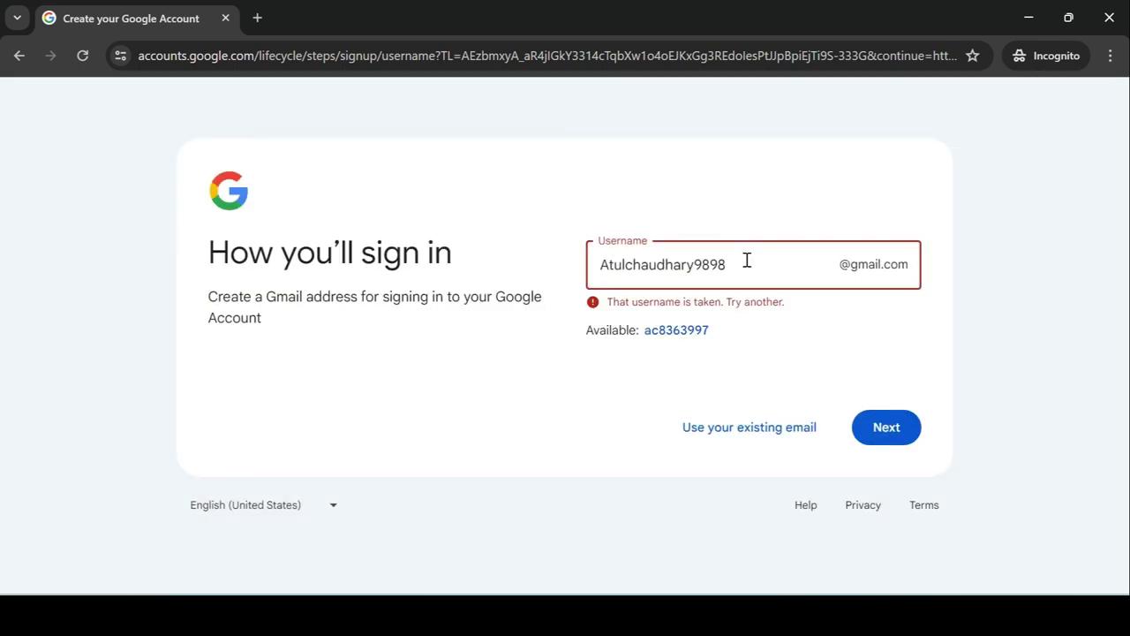
pyautogui.write('6754')
pyautogui.press('Return')
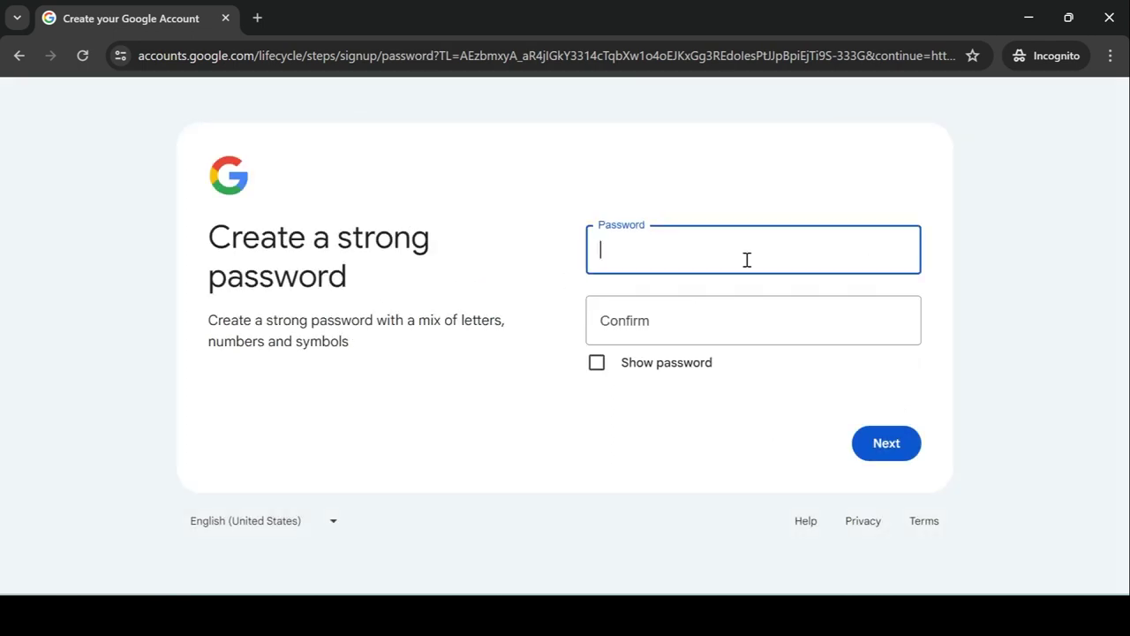
# - Type a password into the Password field, then hide the characters
pyautogui.click(600, 364)
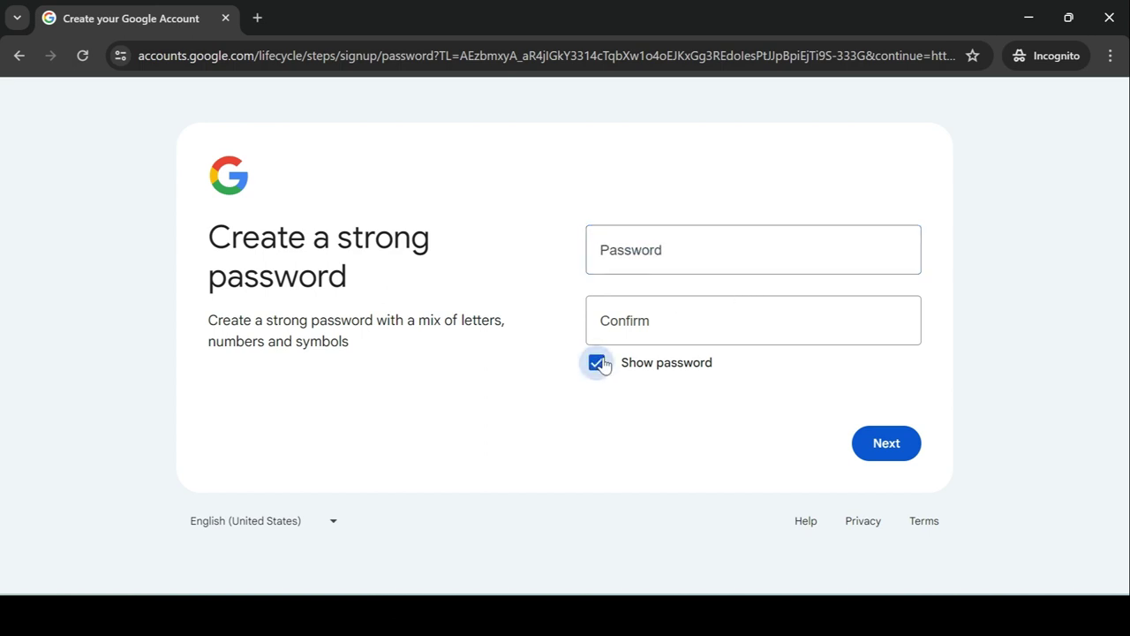
pyautogui.click(648, 257)
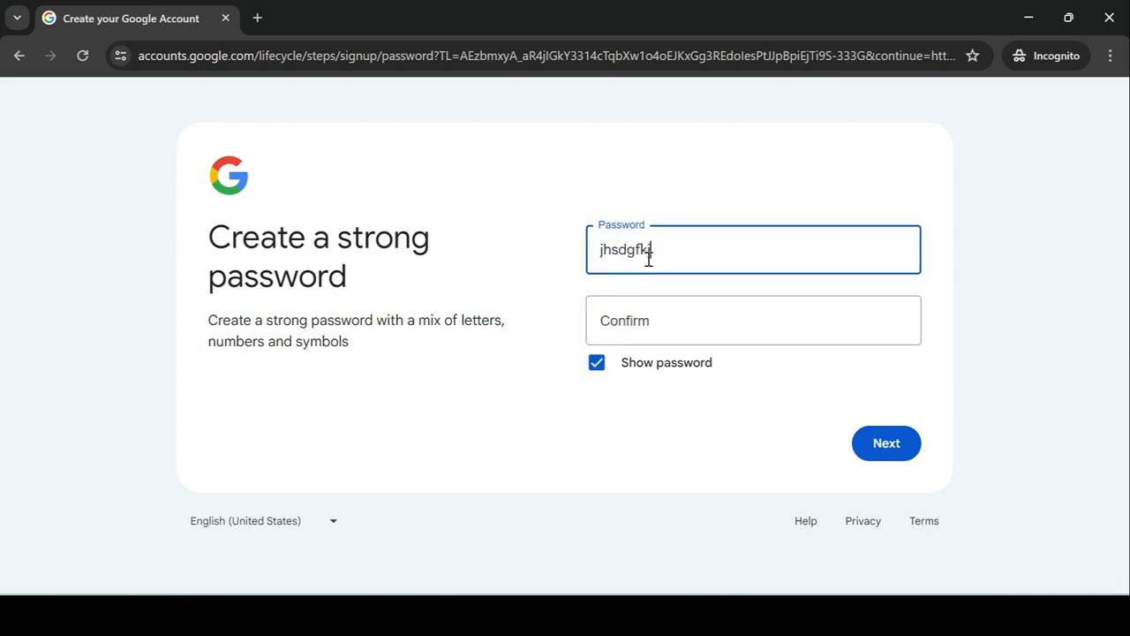
pyautogui.click(597, 362)
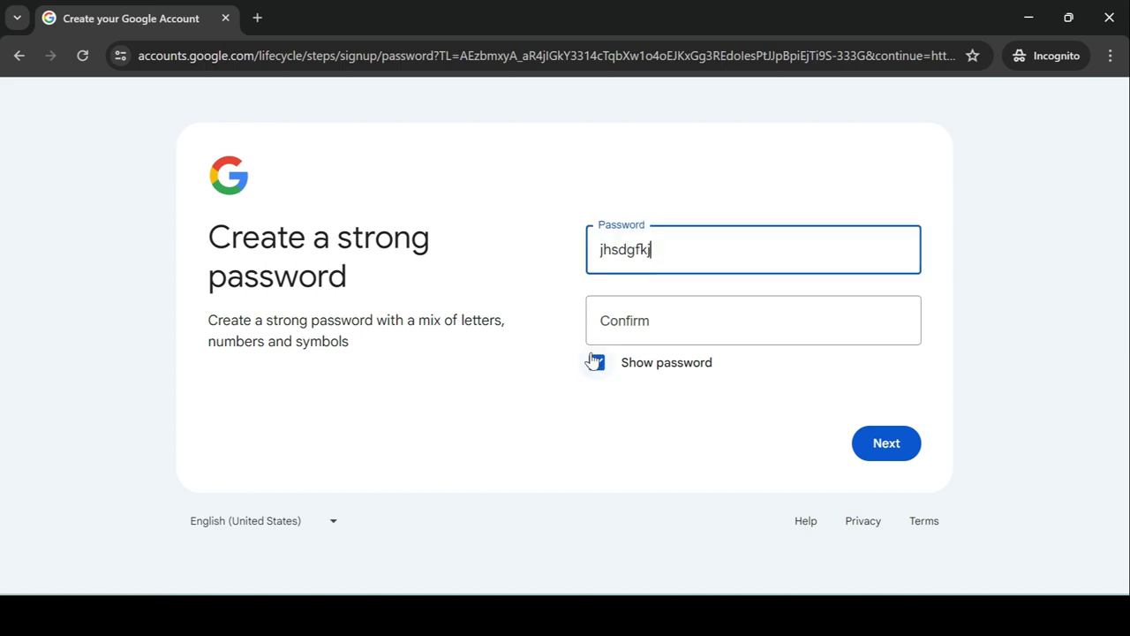
pyautogui.click(644, 256)
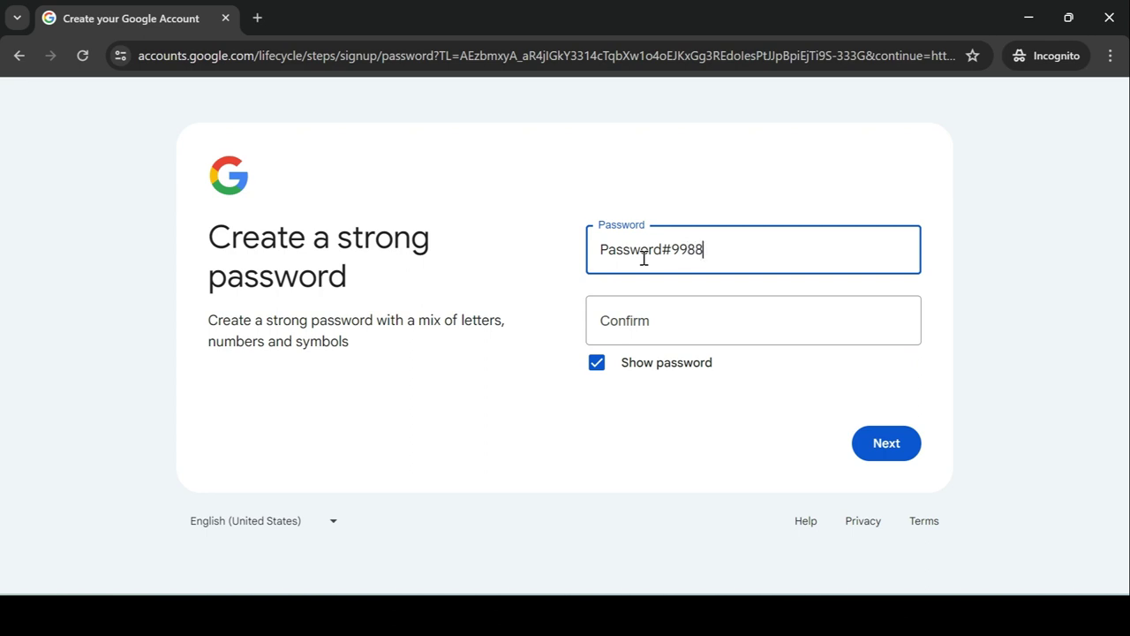
pyautogui.click(597, 361)
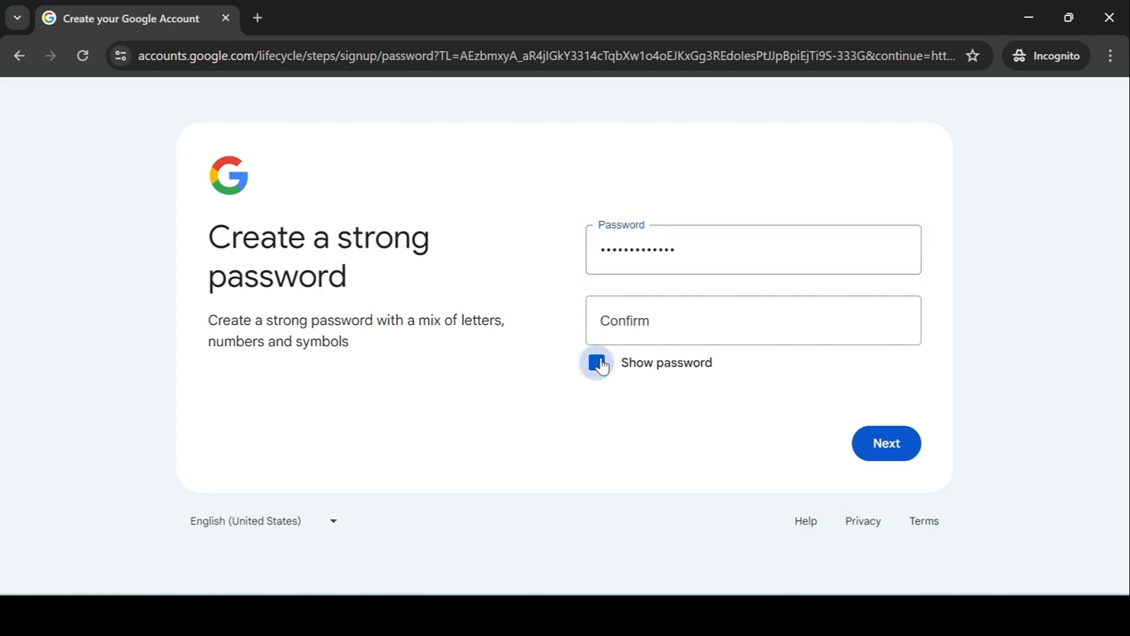
# - Replace it with the final password and repeat it in the Confirm field
pyautogui.moveTo(714, 239); pyautogui.dragTo(517, 277)
pyautogui.press('BackSpace')
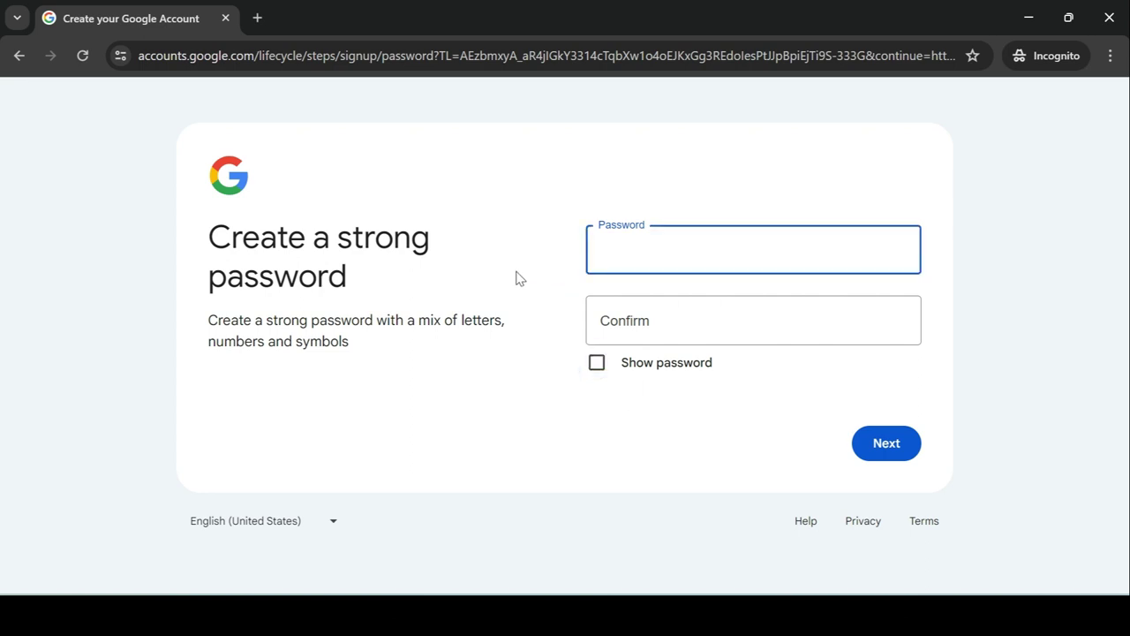
pyautogui.press('Tab')
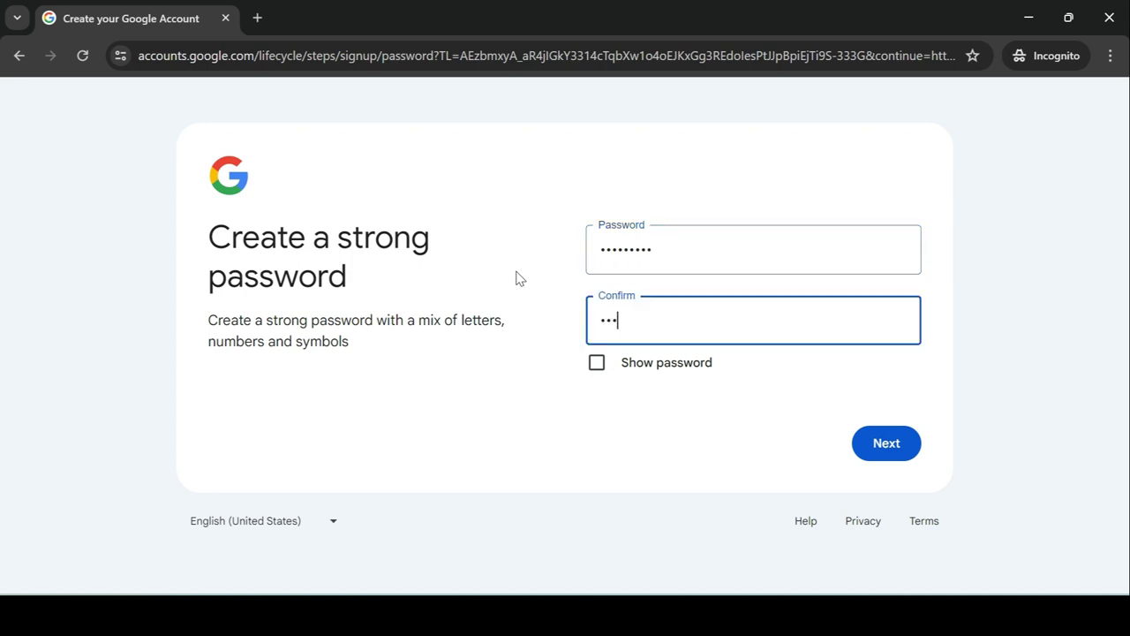
# - Submit the password, send a phone verification code, and enter the six-digit SMS code
pyautogui.click(883, 452)
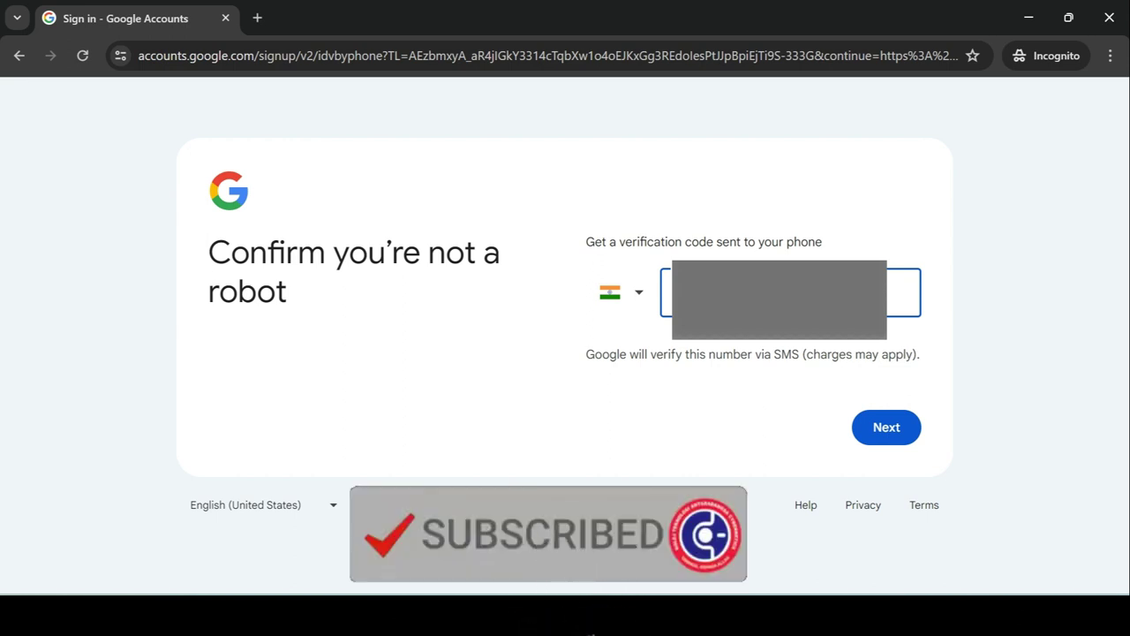
pyautogui.click(872, 427)
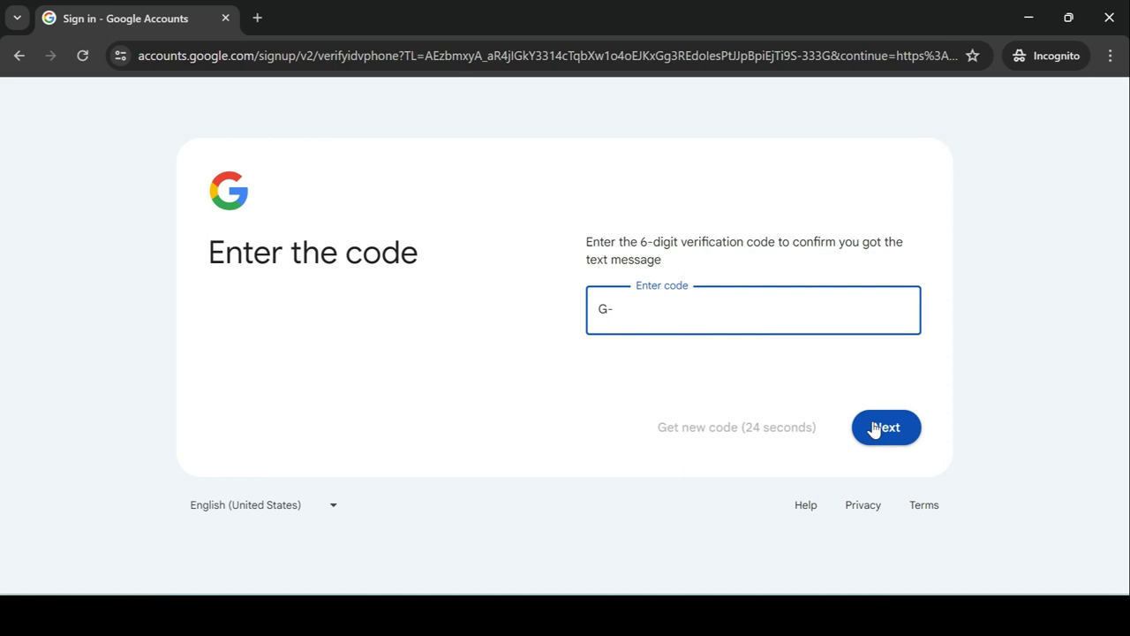
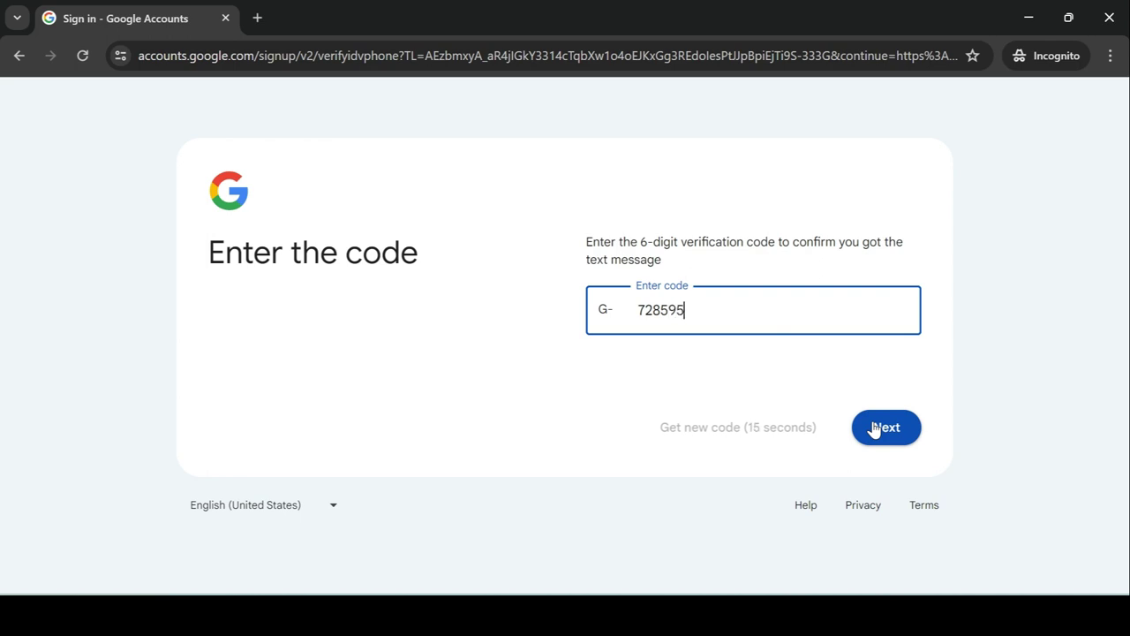
pyautogui.click(874, 427)
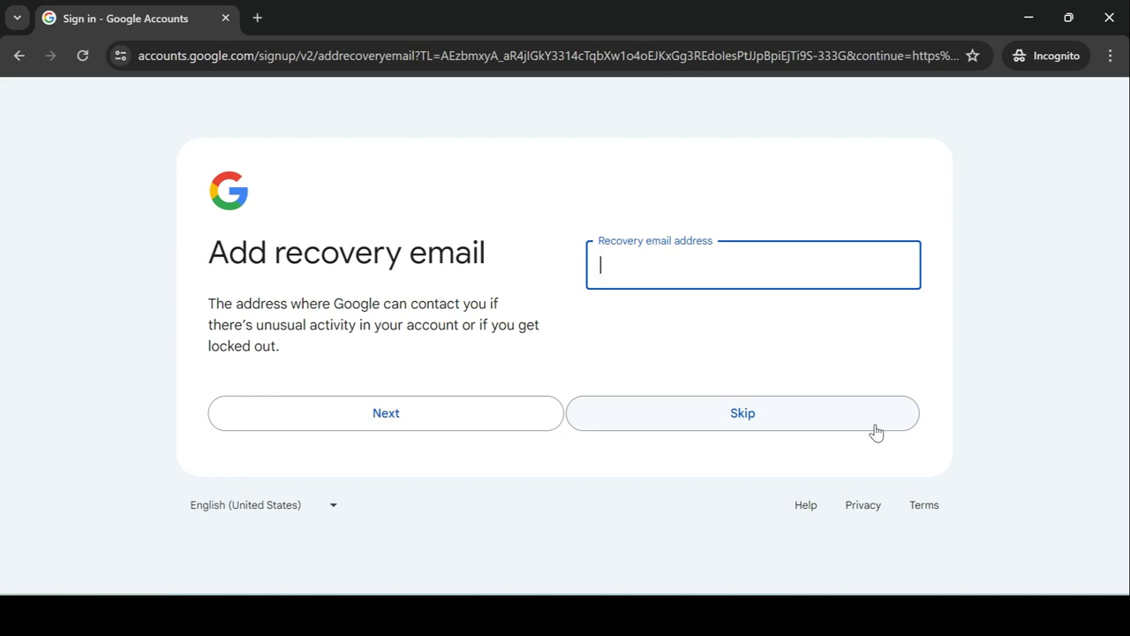
# - Skip the recovery email, confirm the account info, and agree to the Privacy and Terms
pyautogui.click(777, 415)
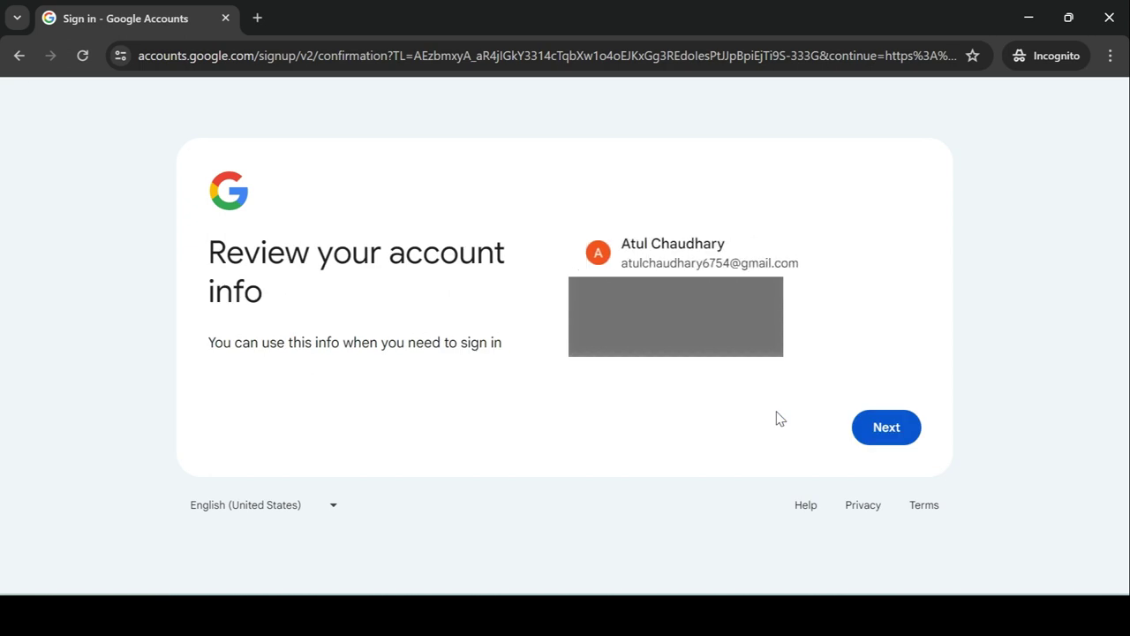
pyautogui.click(891, 425)
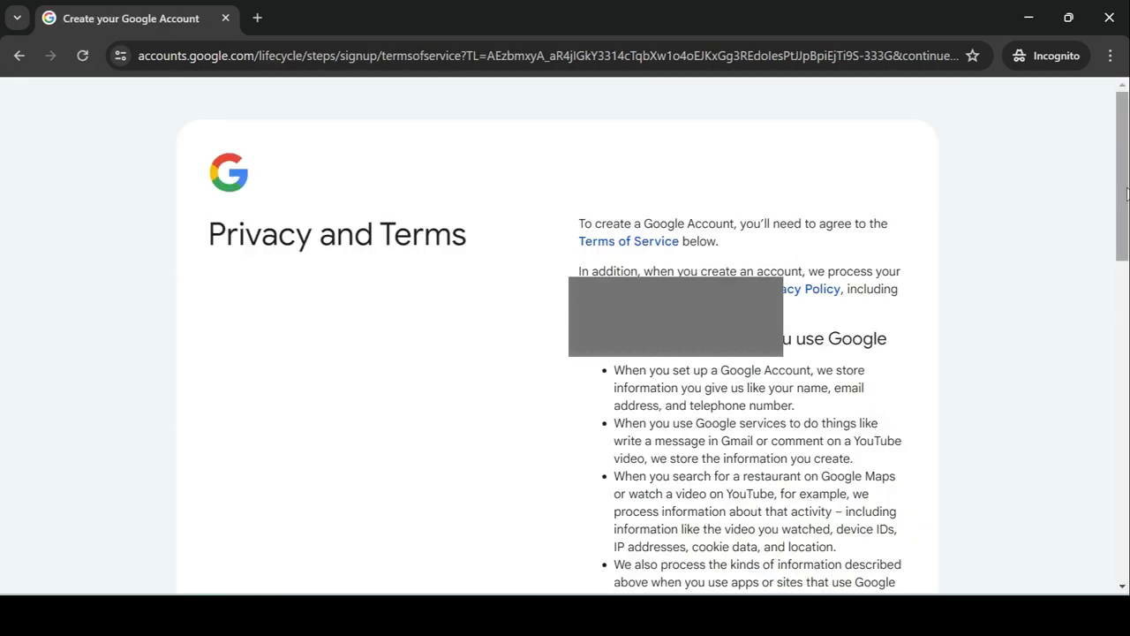
pyautogui.scroll(-8, 1099, 318)
pyautogui.scroll(-4, 565, 335)
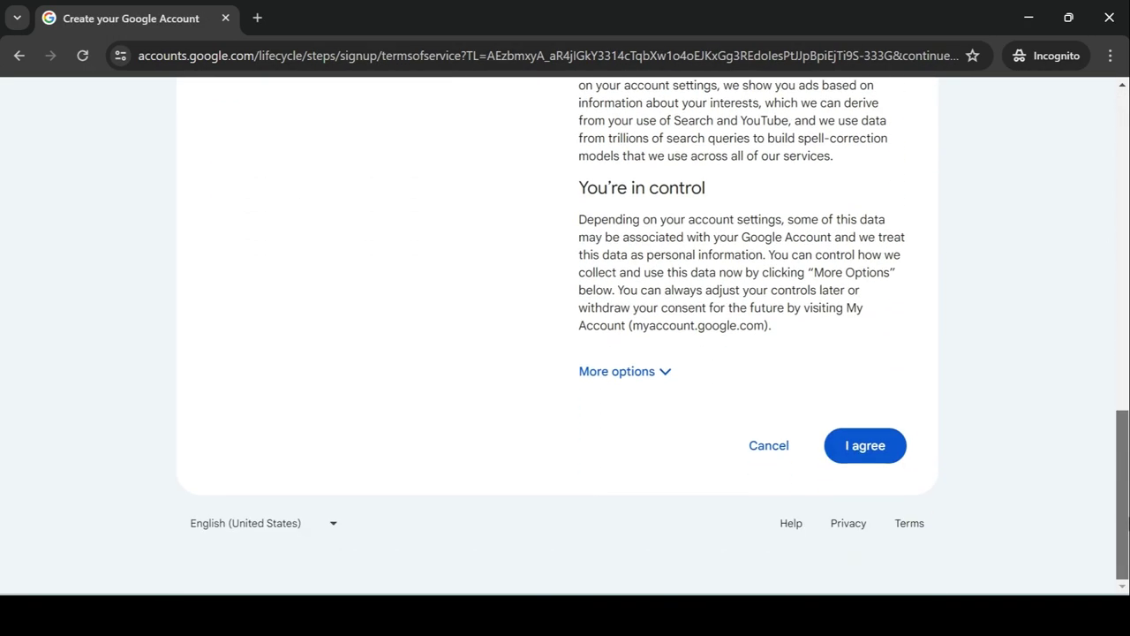
pyautogui.click(857, 446)
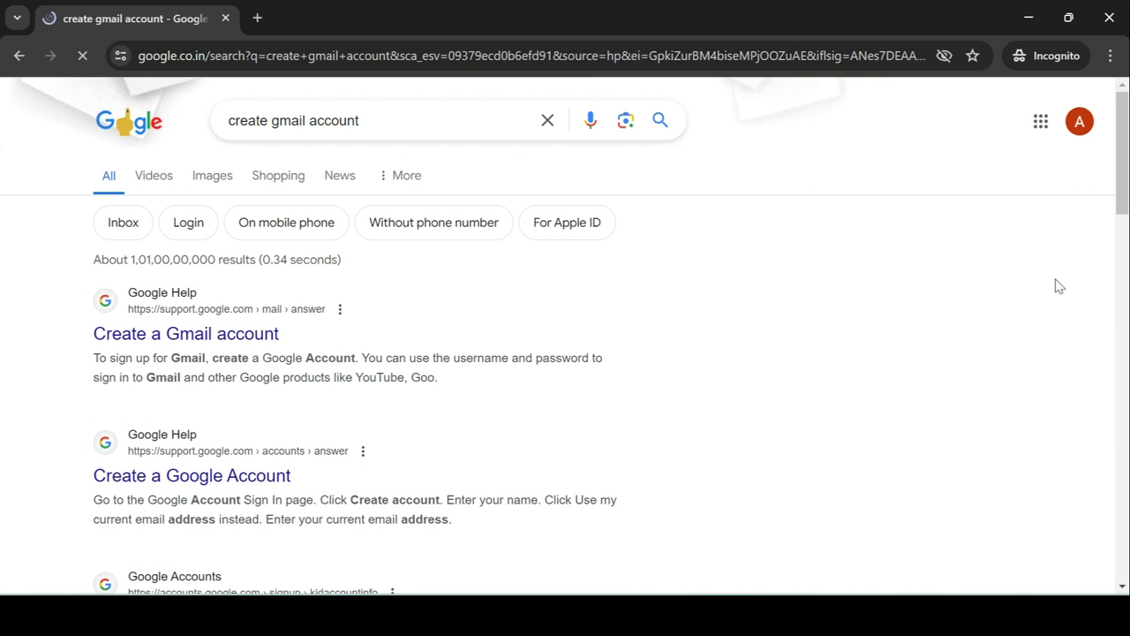
# - Check the new account's profile panel, then open Gmail from the Google apps grid
pyautogui.click(1081, 128)
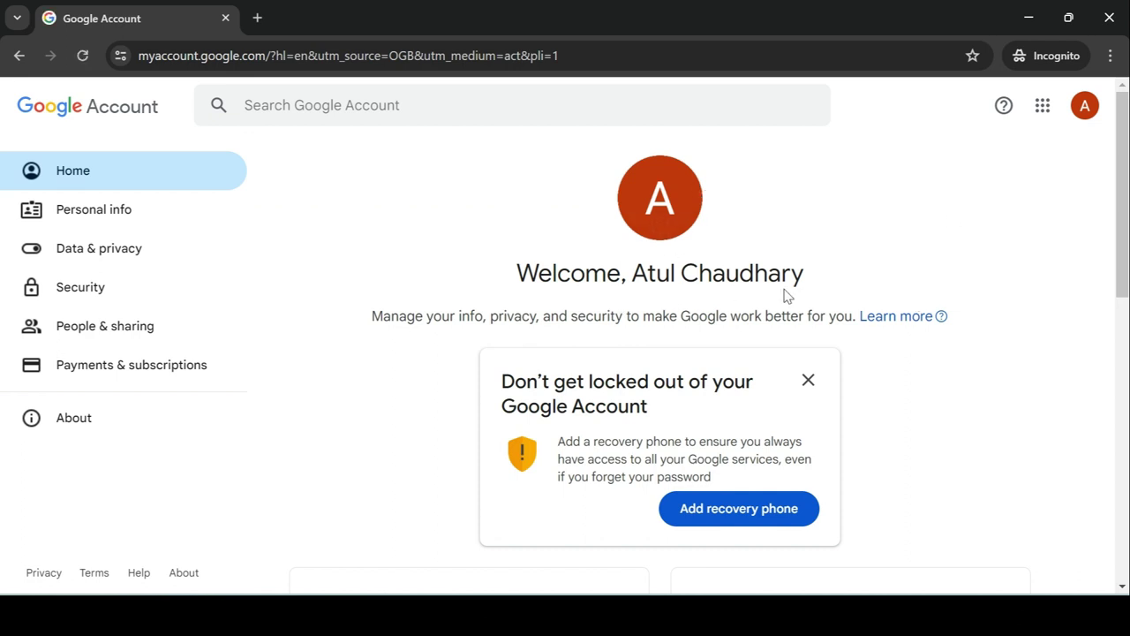
pyautogui.click(11, 58)
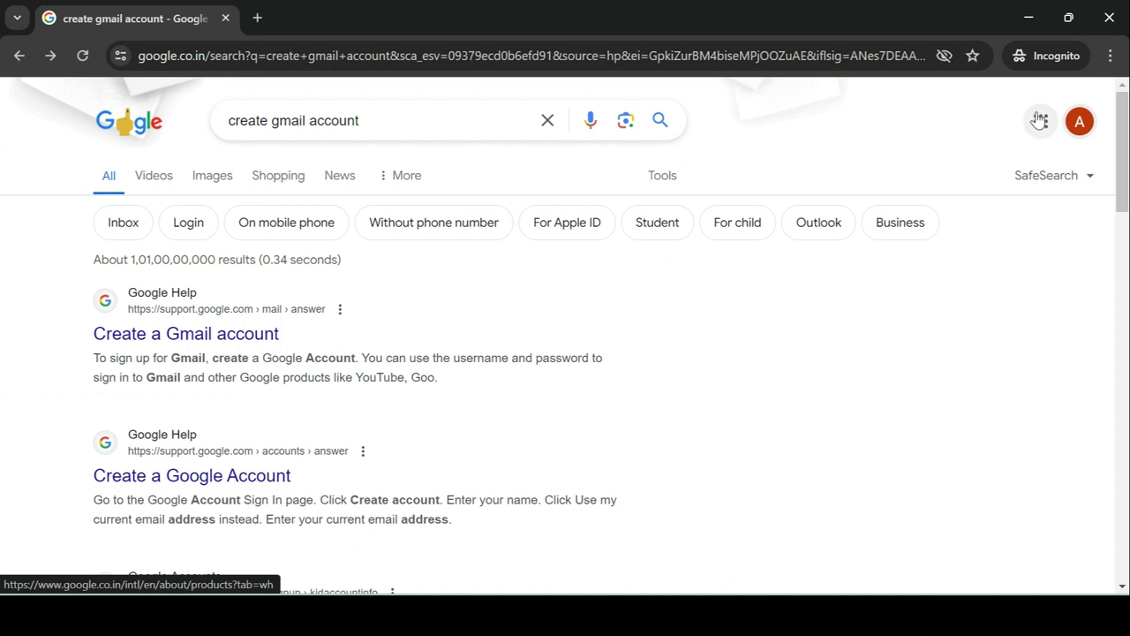
pyautogui.click(1039, 124)
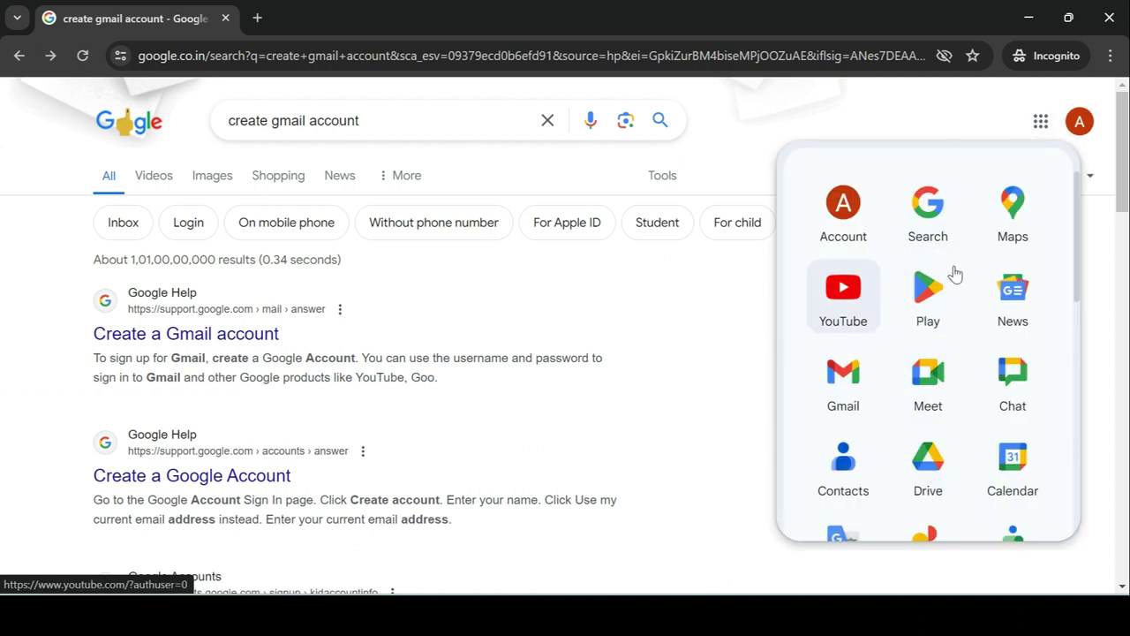
pyautogui.click(860, 385)
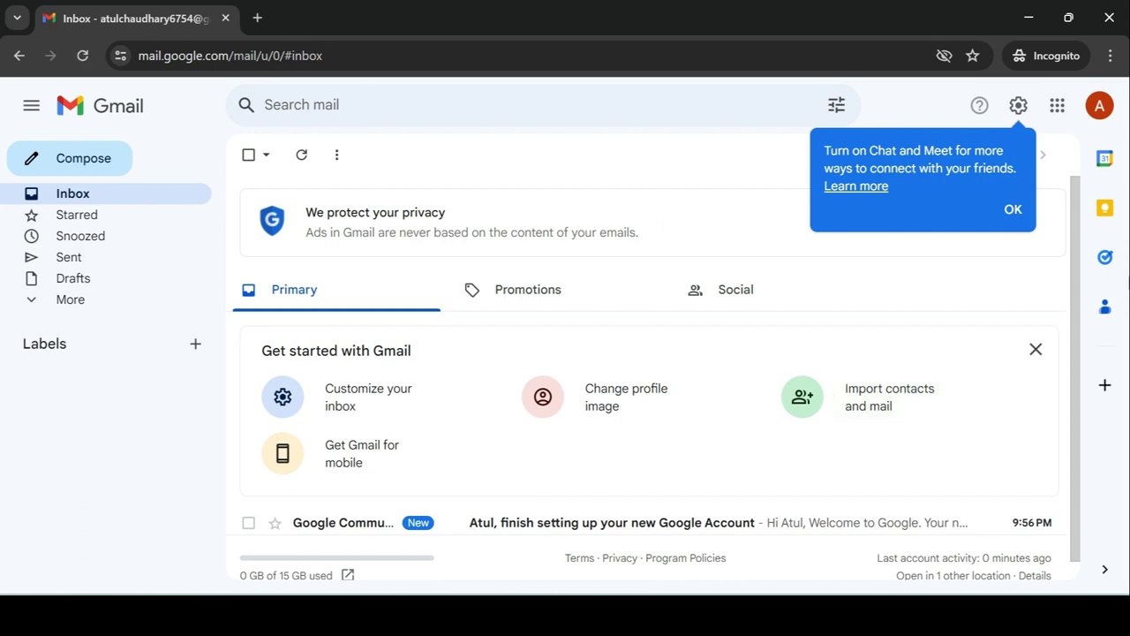
# - Dismiss the Chat and Meet notice and Get started card, read the welcome email, and return
pyautogui.click(1013, 210)
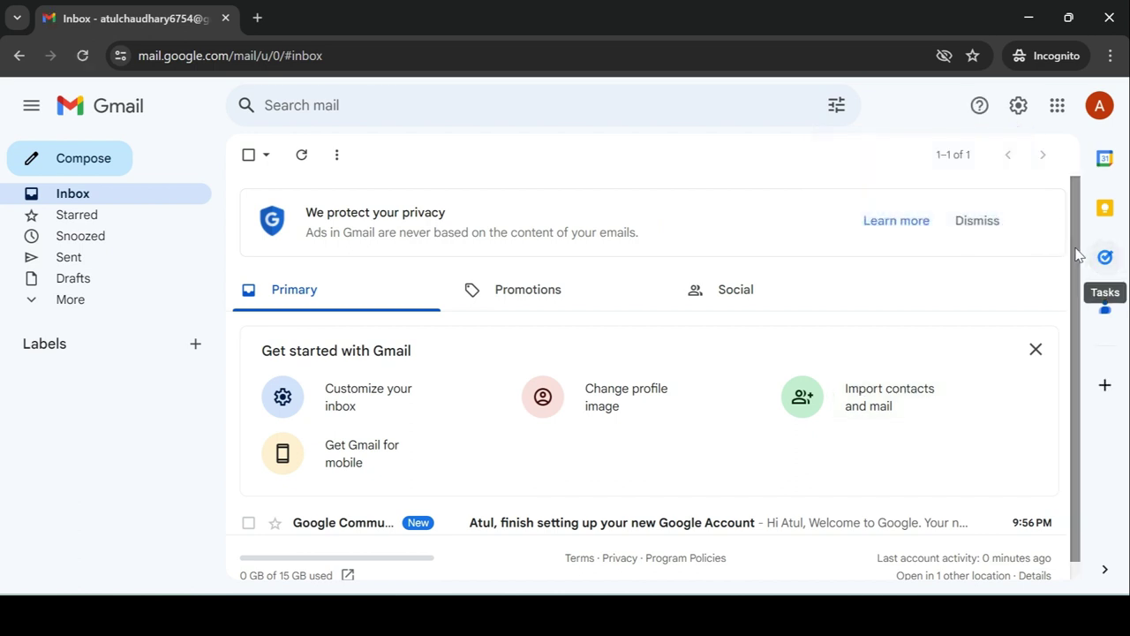
pyautogui.moveTo(1076, 255); pyautogui.dragTo(1079, 353)
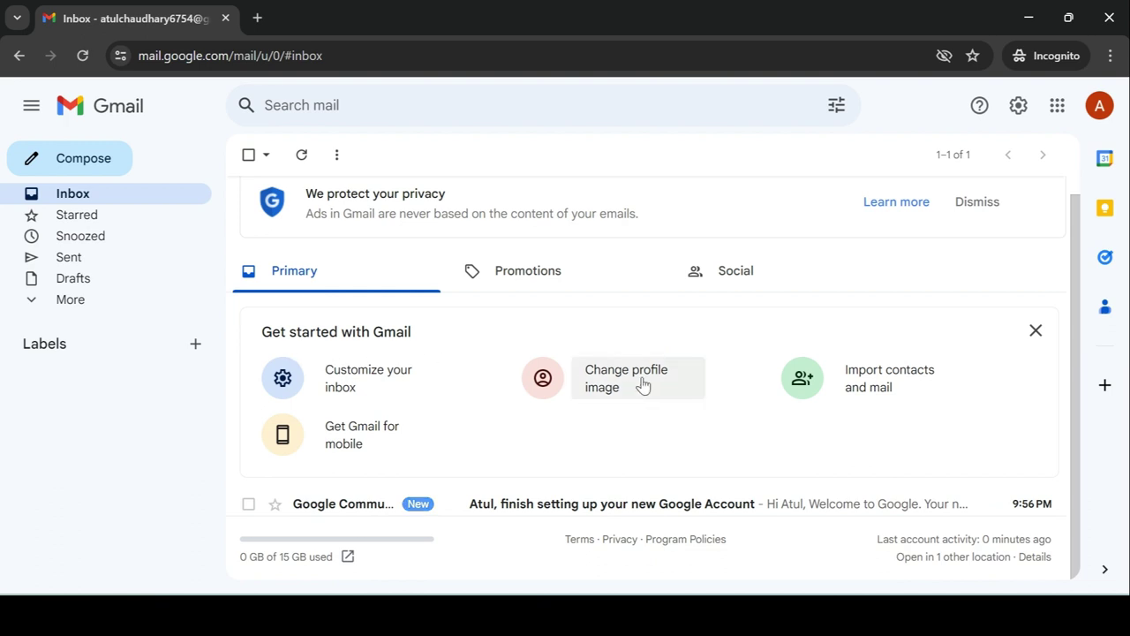
pyautogui.click(1035, 330)
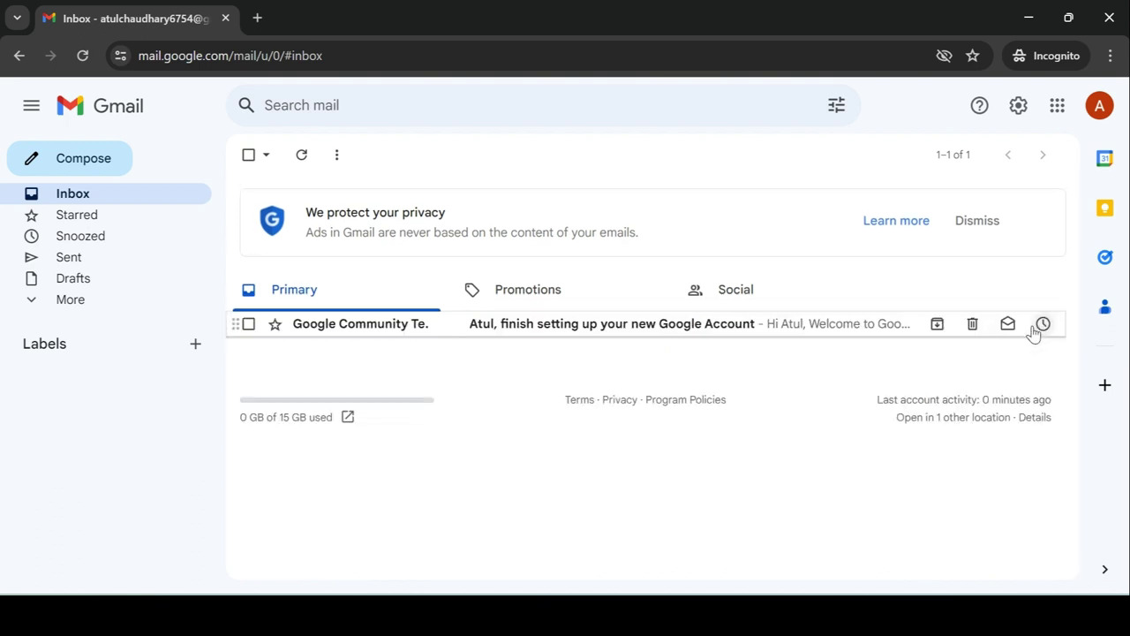
pyautogui.click(514, 335)
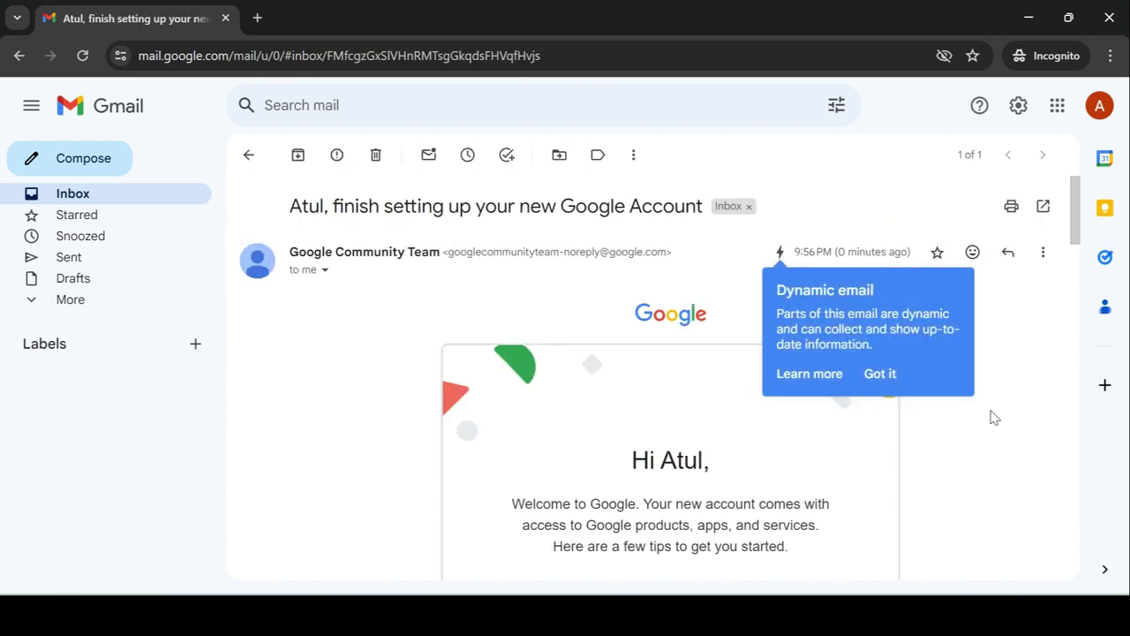
pyautogui.click(879, 374)
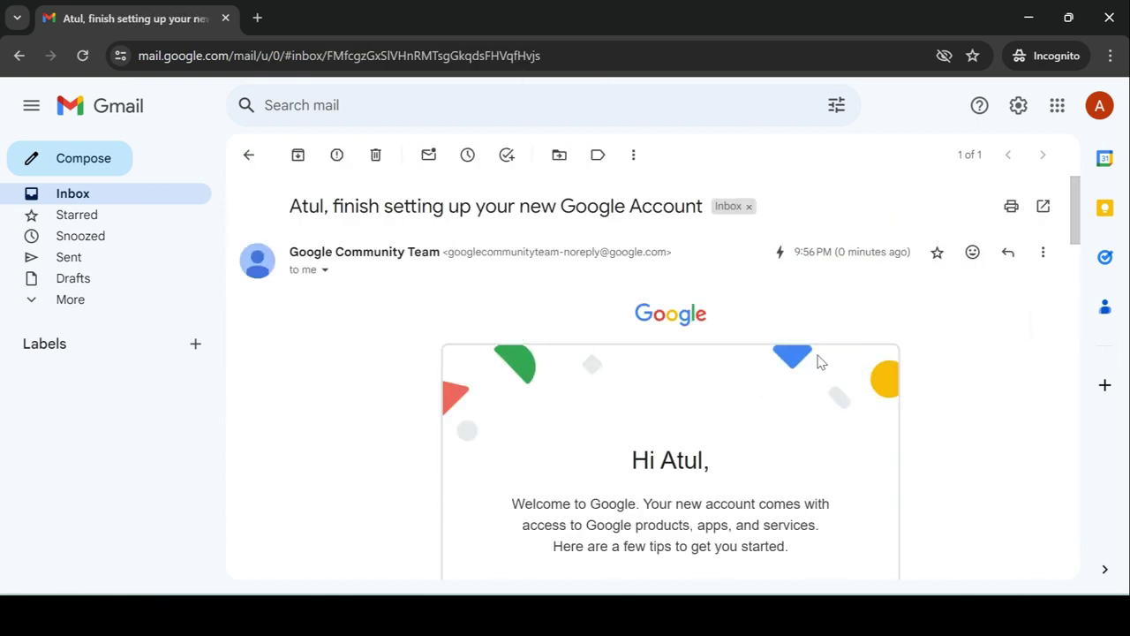
pyautogui.click(248, 157)
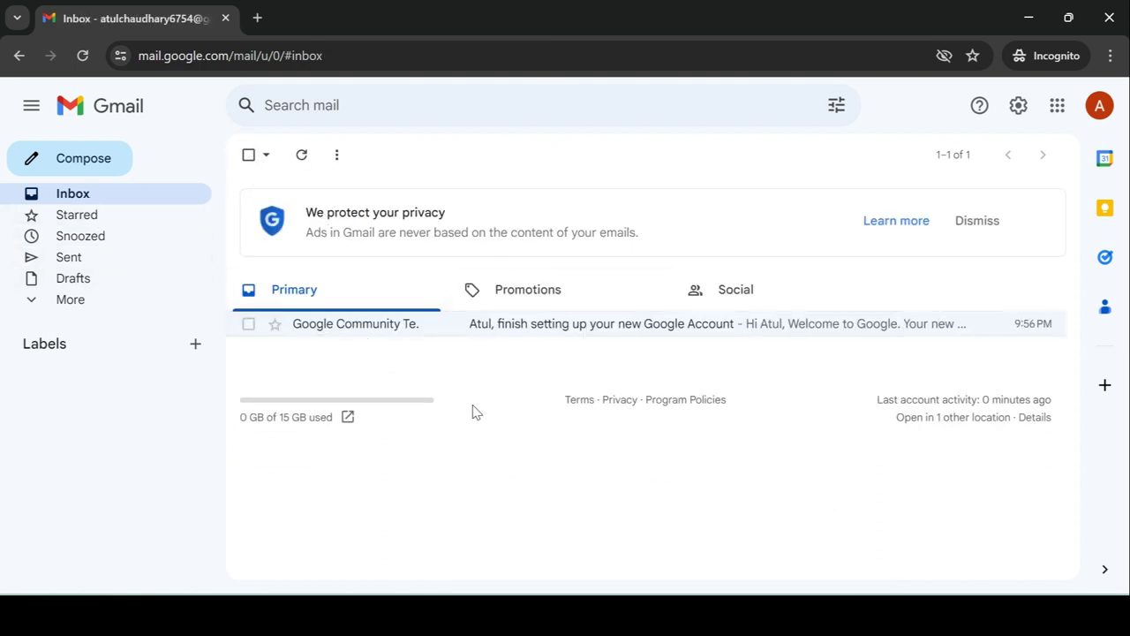
# - Dismiss Gmail's privacy banner, then check the new account's email address in its profile card and close it
pyautogui.click(982, 221)
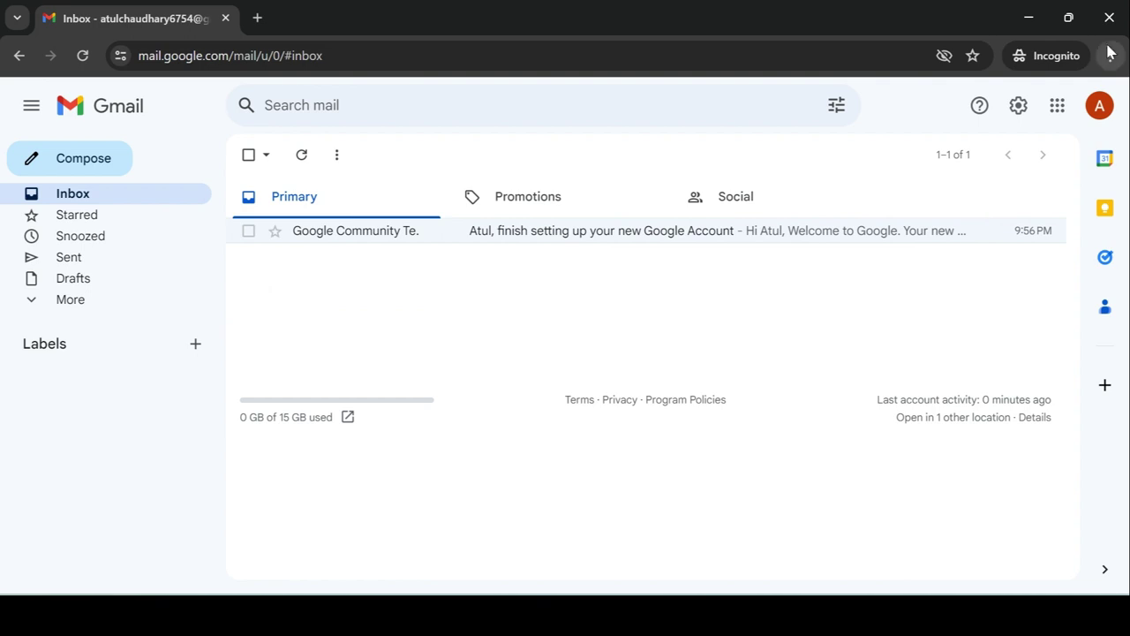
pyautogui.click(1099, 107)
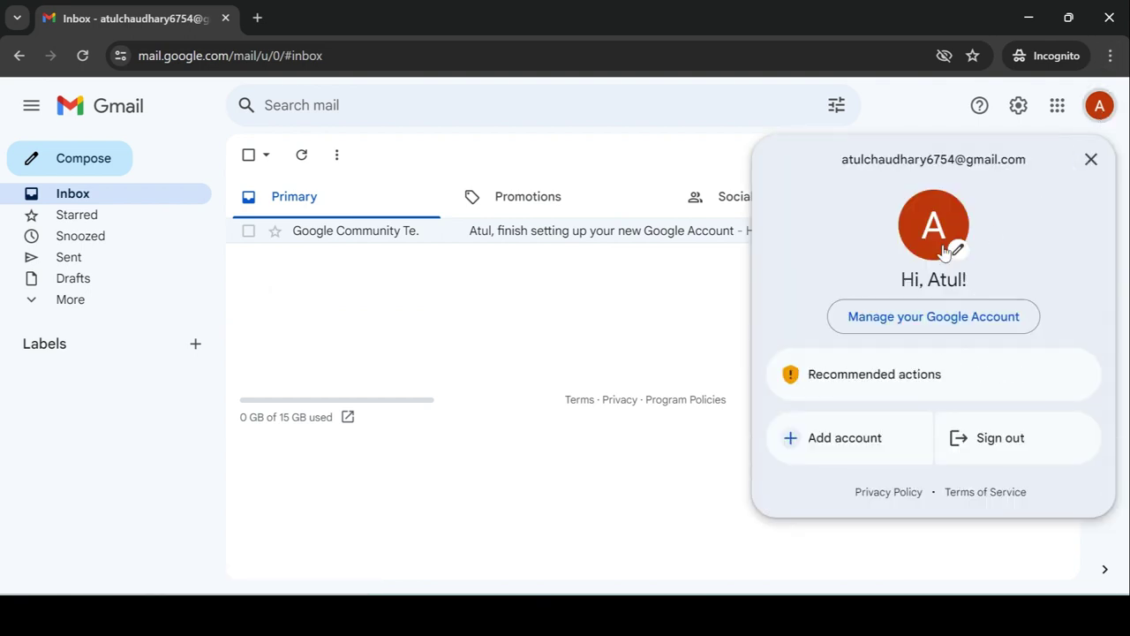
pyautogui.moveTo(839, 166); pyautogui.dragTo(1025, 166)
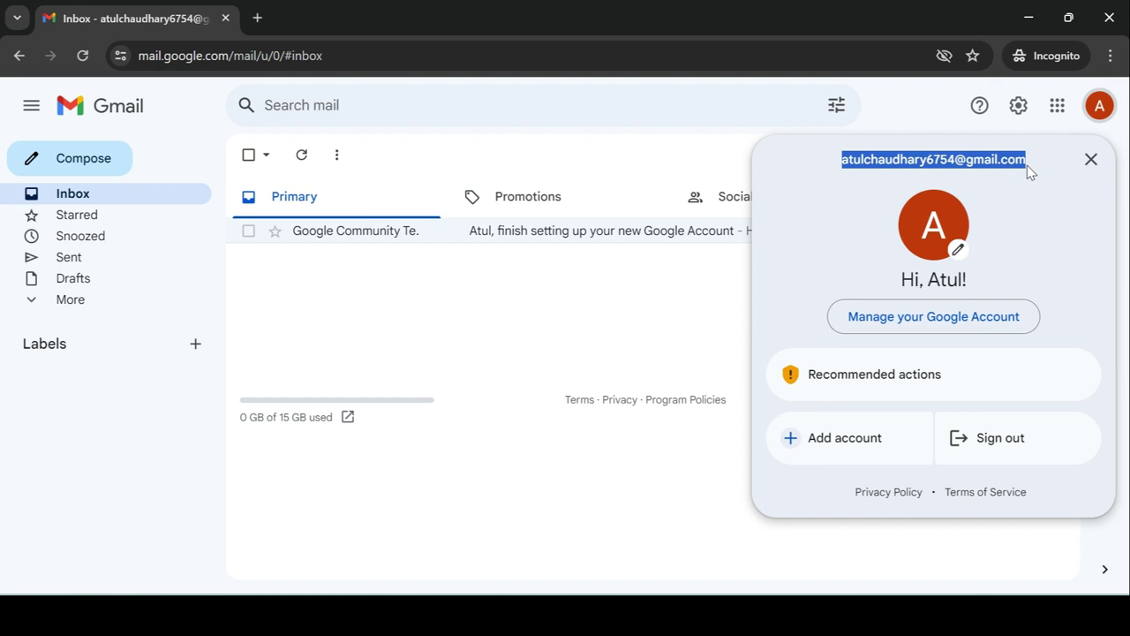
pyautogui.click(1092, 162)
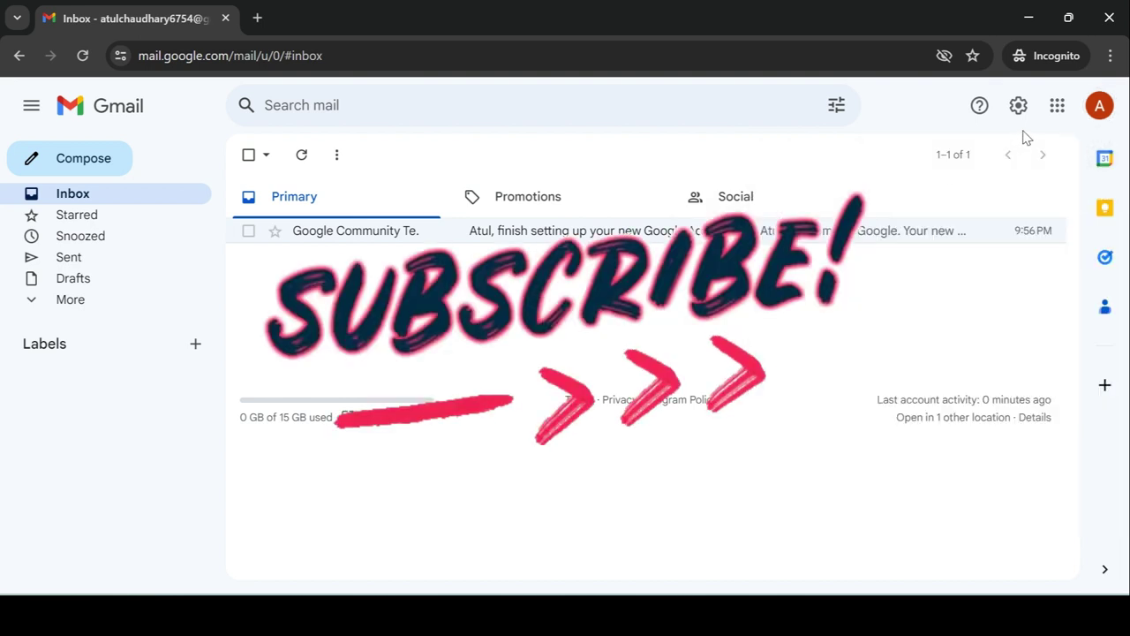